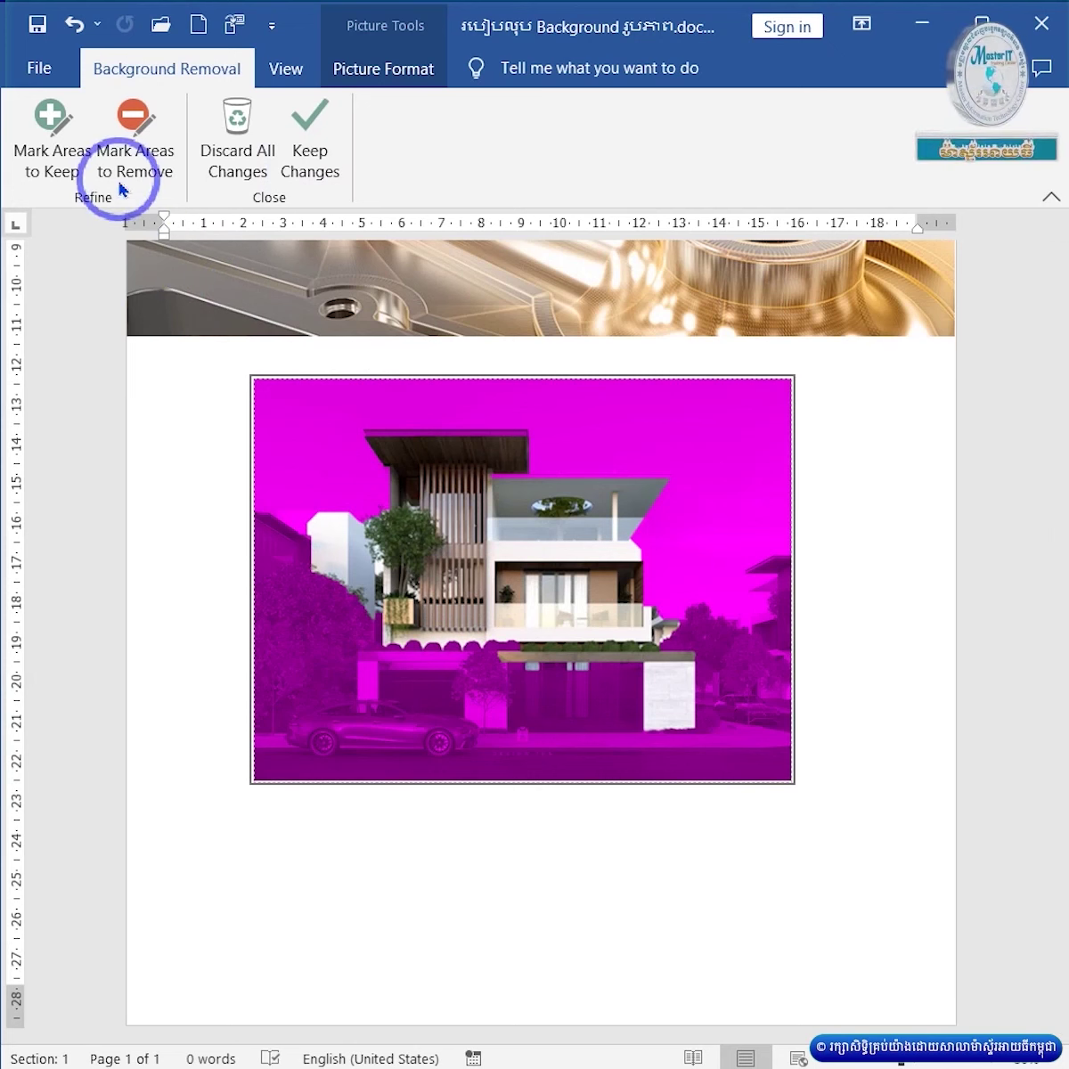
Keep the building at the photo's left edge, then apply the sky removal to the house picture
click(46, 144)
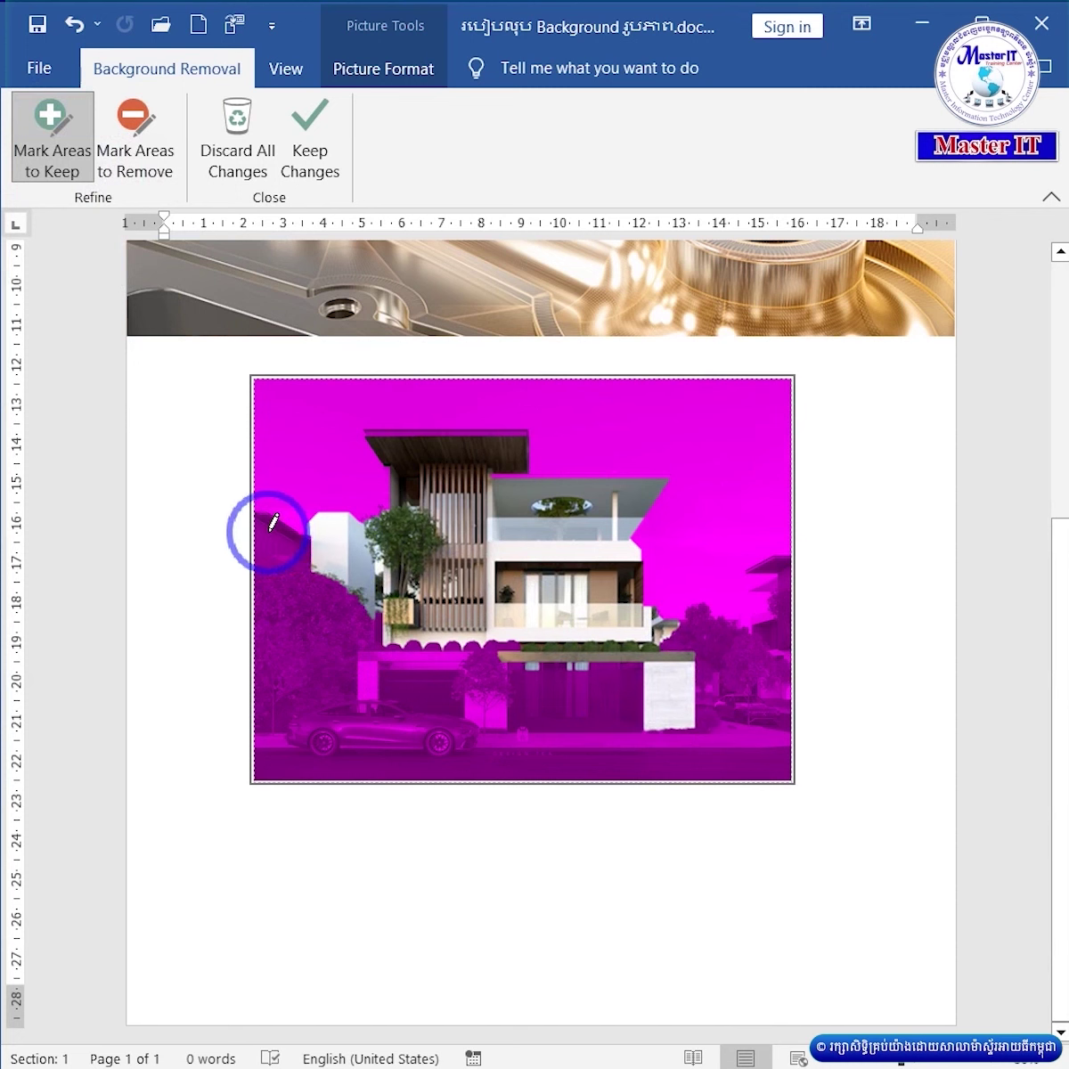
mouse_move(258, 521)
mouse_down()
mouse_move(343, 613)
mouse_move(374, 615)
mouse_up()
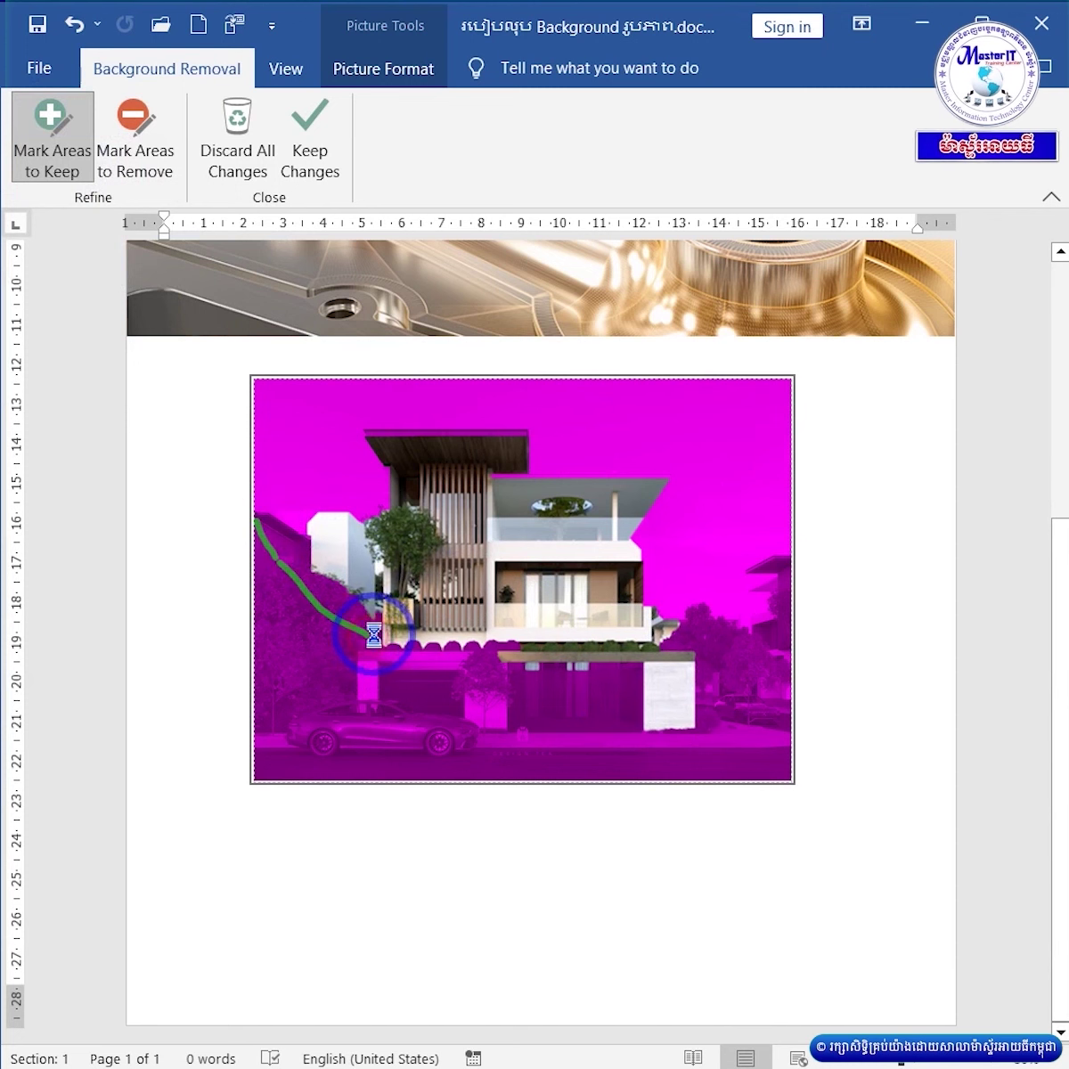
click(308, 149)
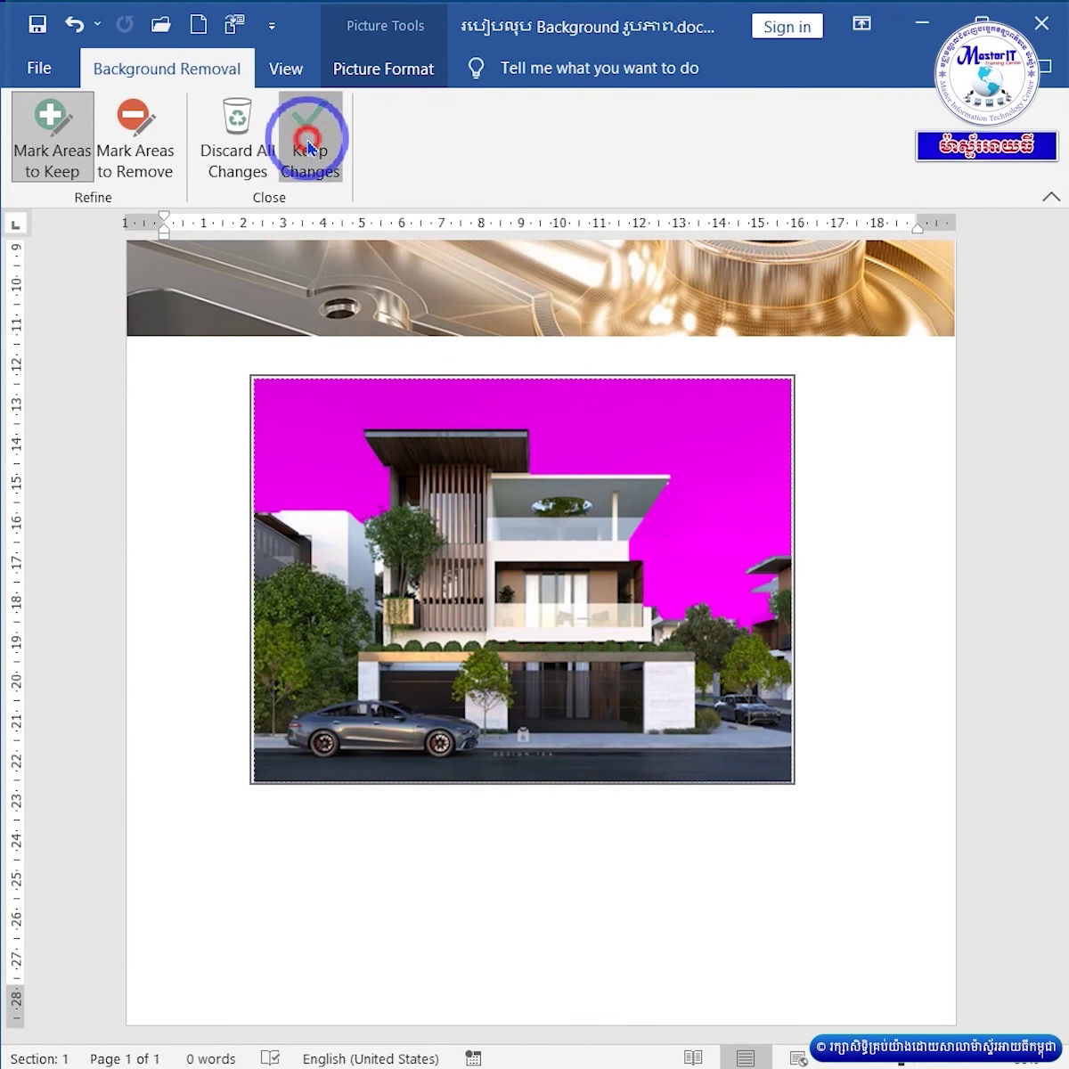
scroll(505, 644, up, 5)
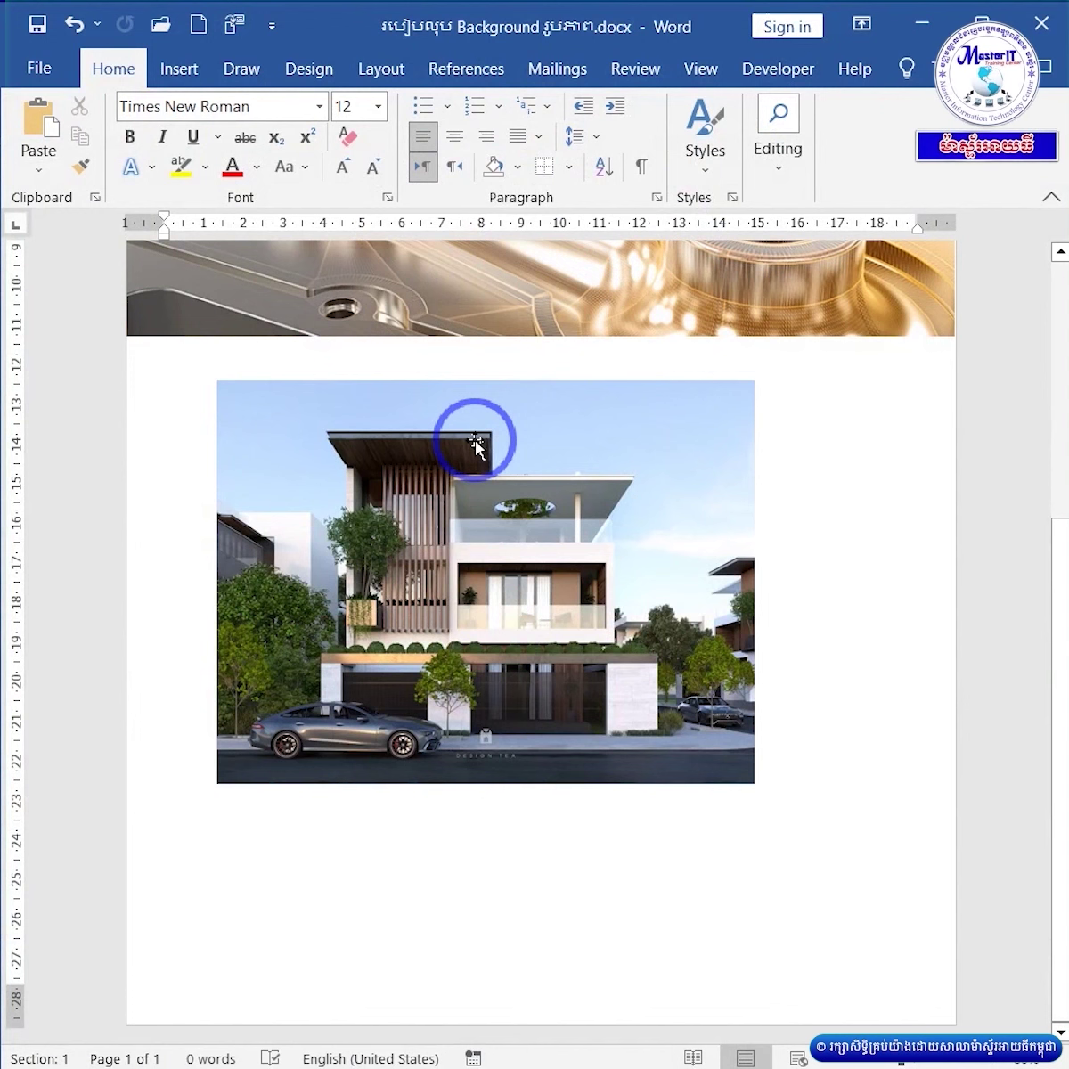
Nudge the house picture slightly right and down, and bring up the Picture Format tools
click(609, 418)
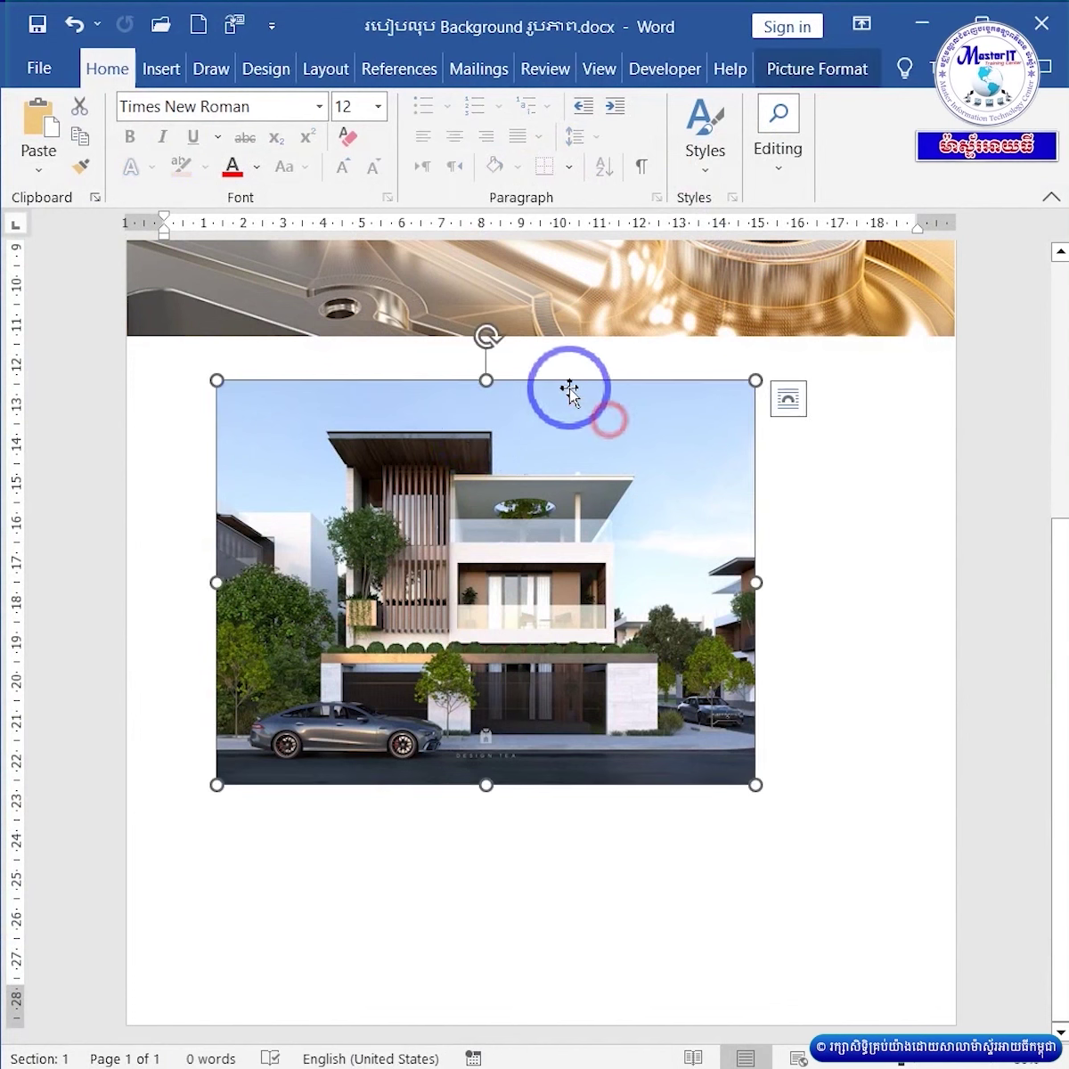
mouse_move(567, 390)
mouse_down()
mouse_move(547, 450)
mouse_move(545, 416)
mouse_up()
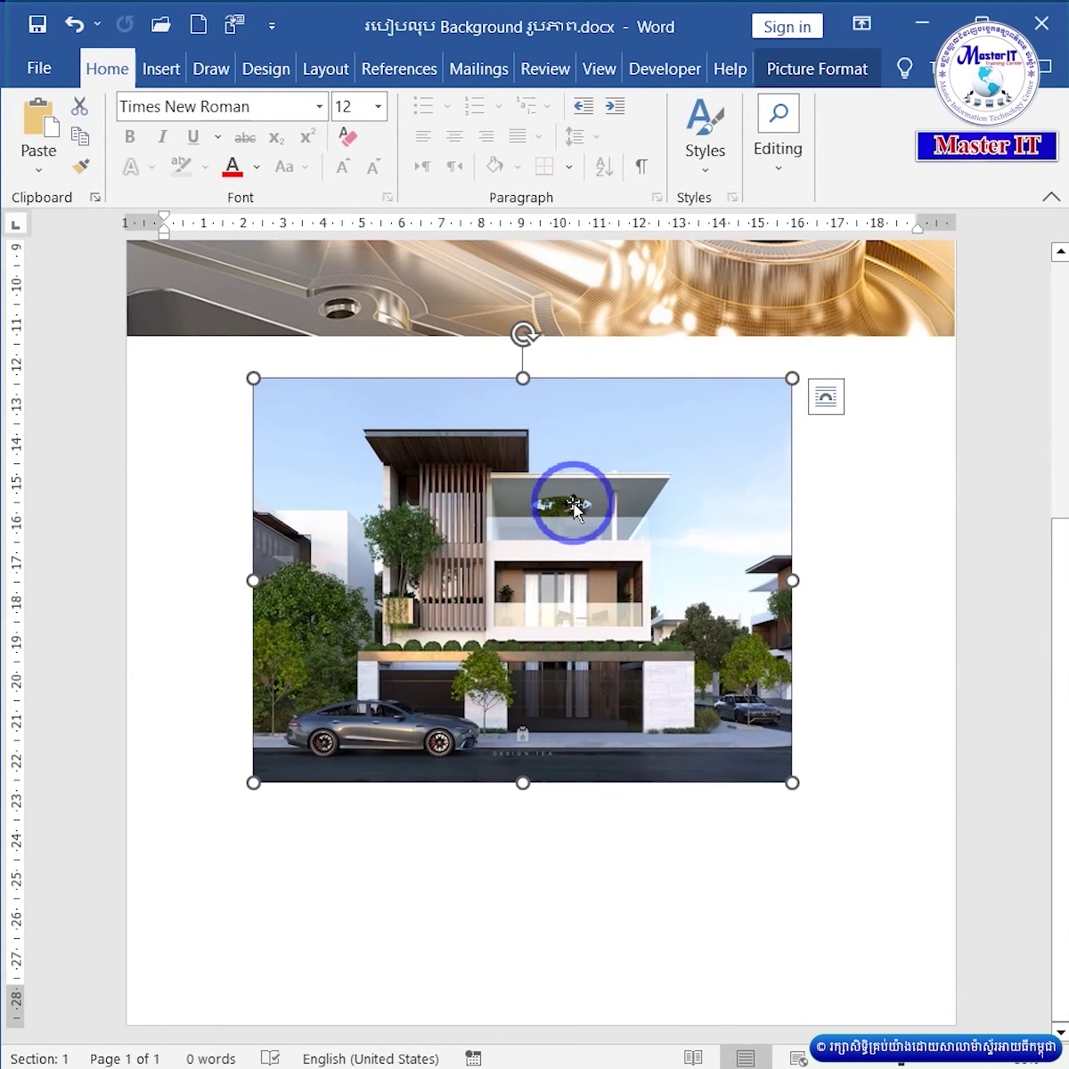
click(807, 73)
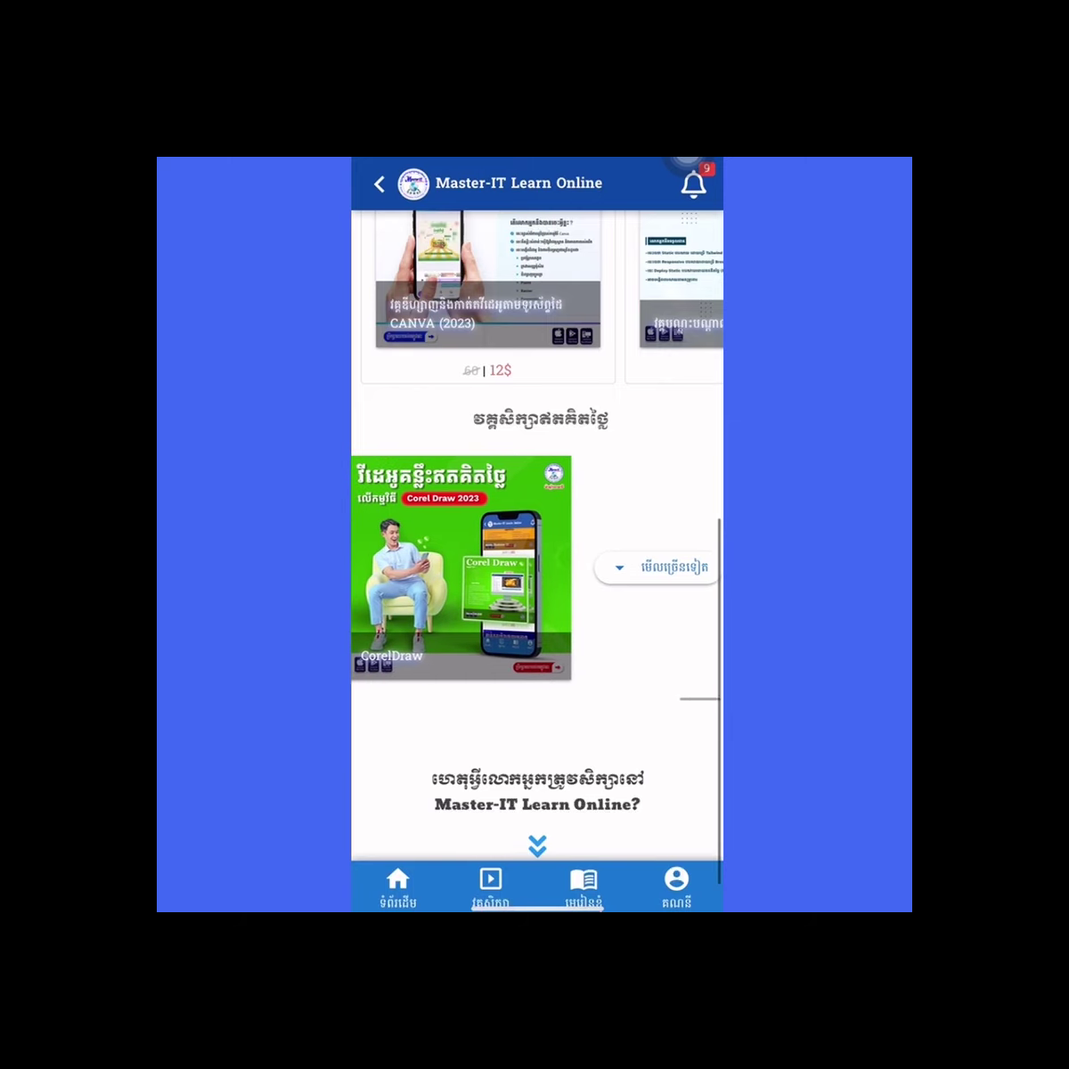
Open the free courses page from the app's side menu and scroll through the course cards
click(688, 162)
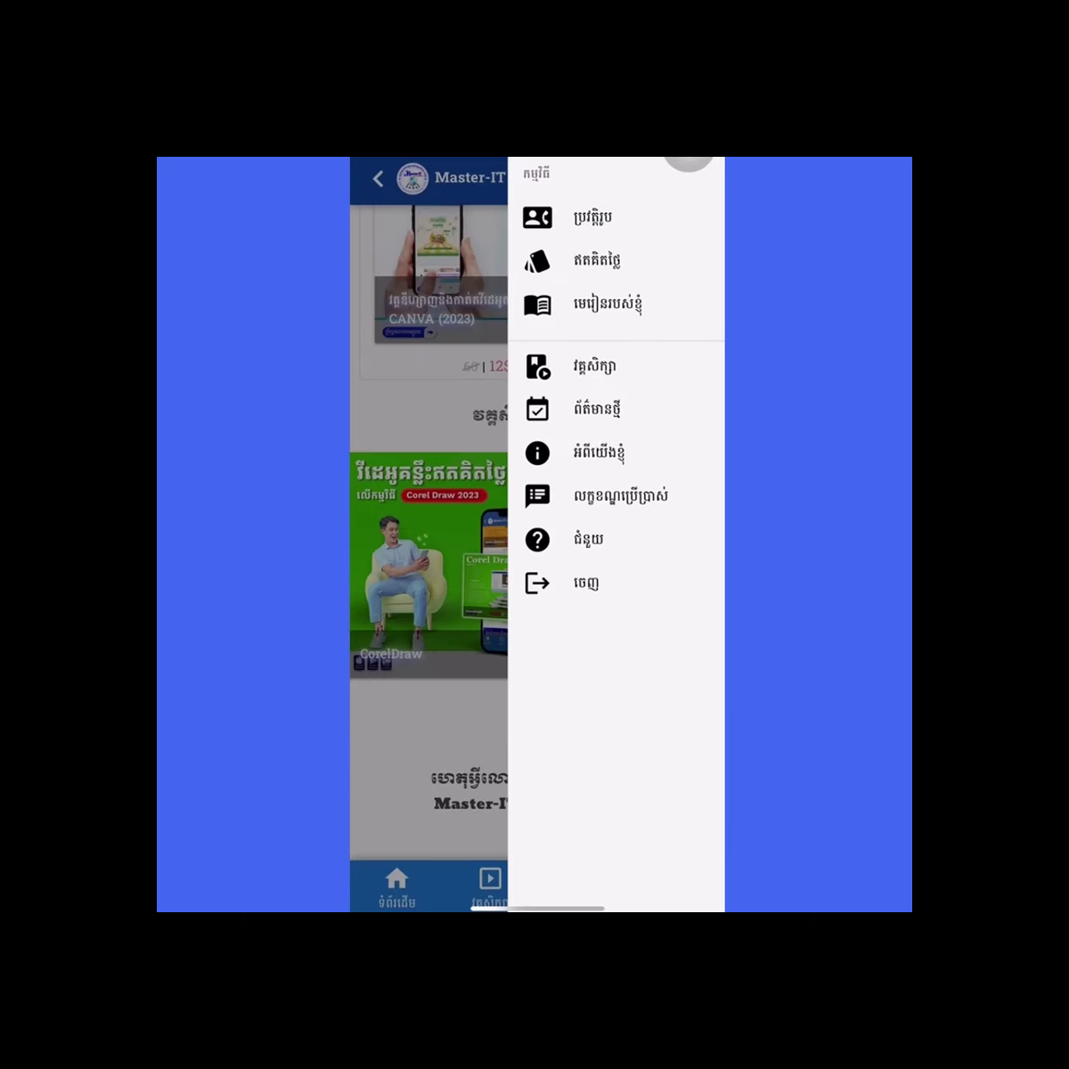
click(688, 260)
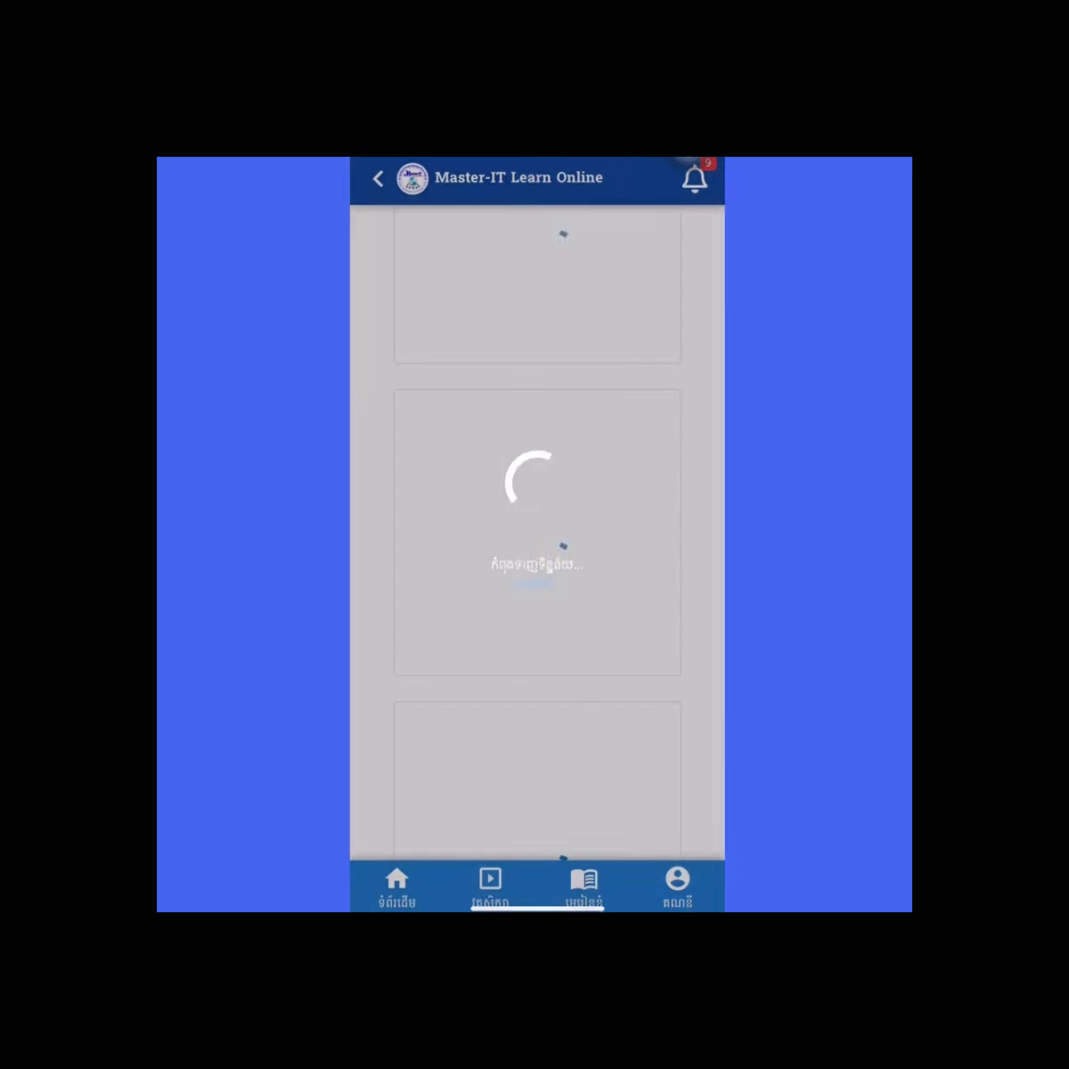
scroll(537, 535, down, 3)
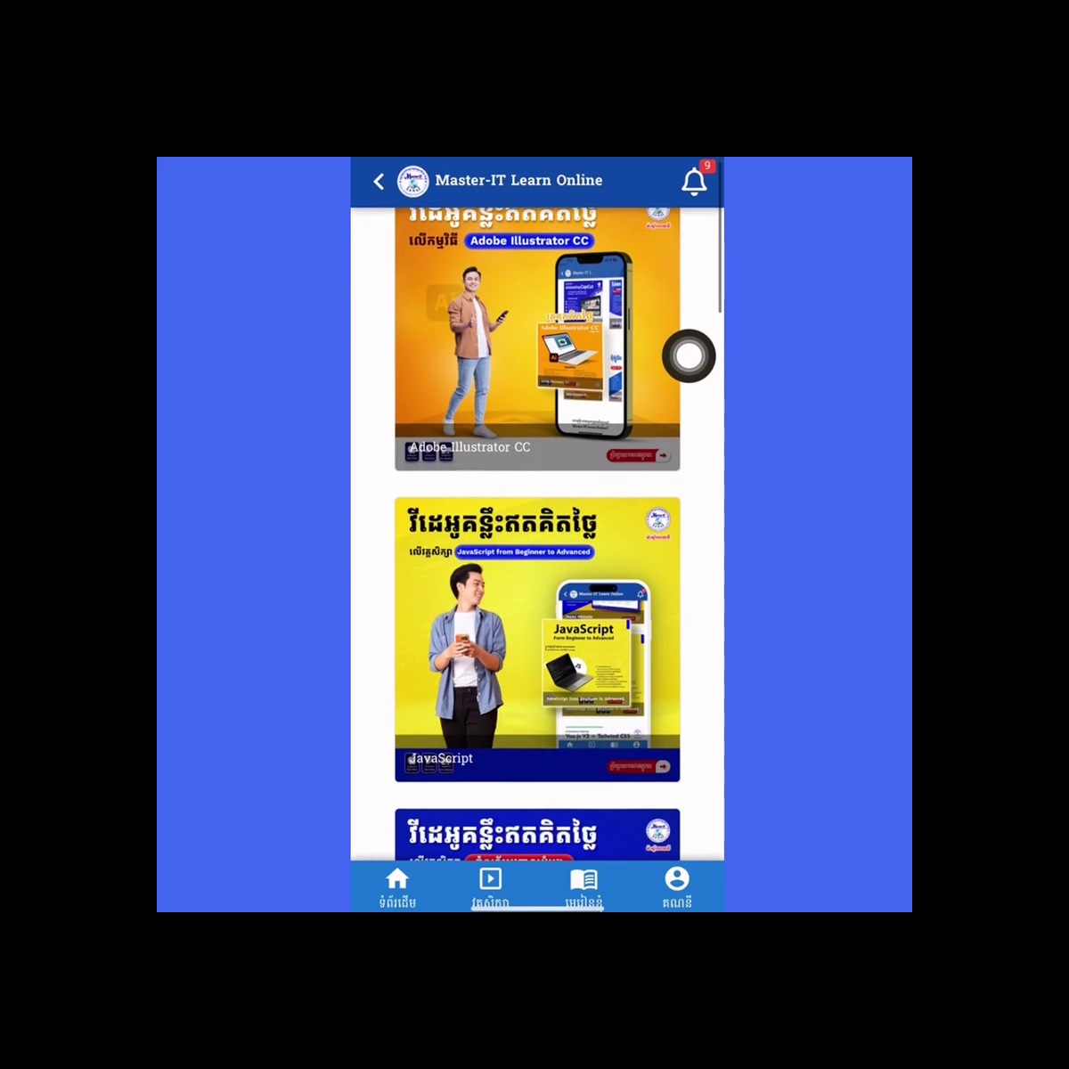
scroll(538, 535, down, 5)
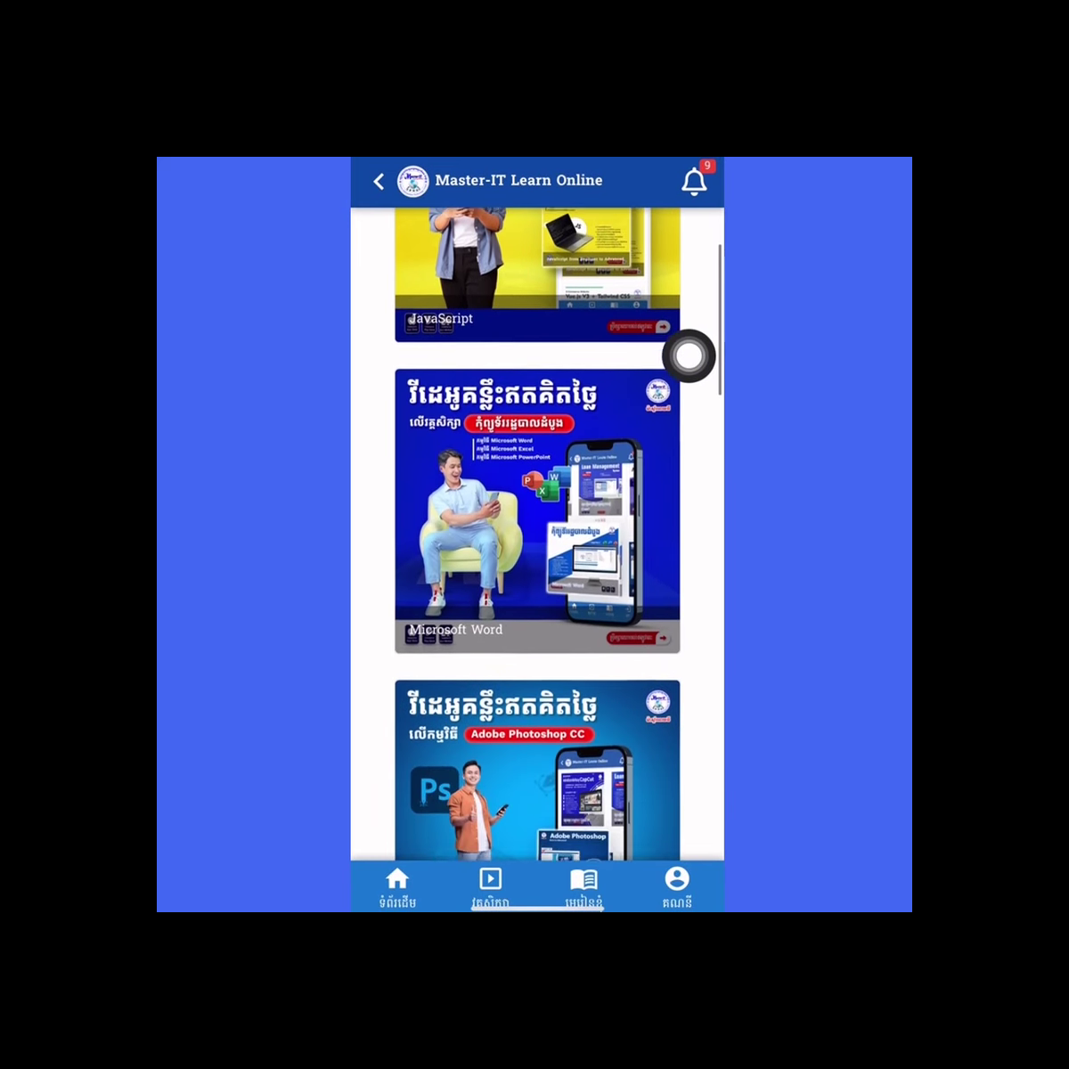
scroll(537, 535, down, 3)
scroll(537, 535, down, 1)
scroll(537, 535, down, 5)
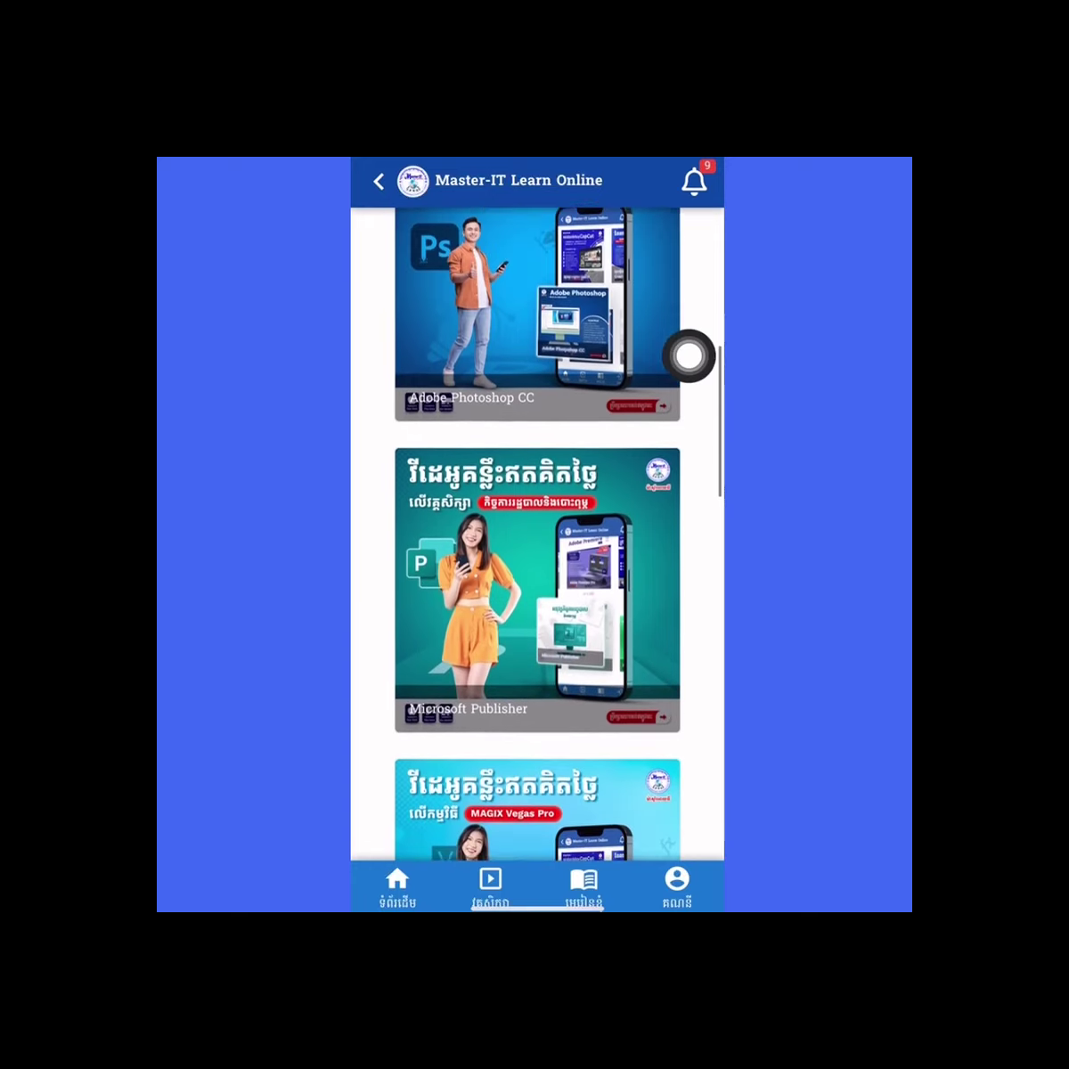
scroll(537, 535, down, 2)
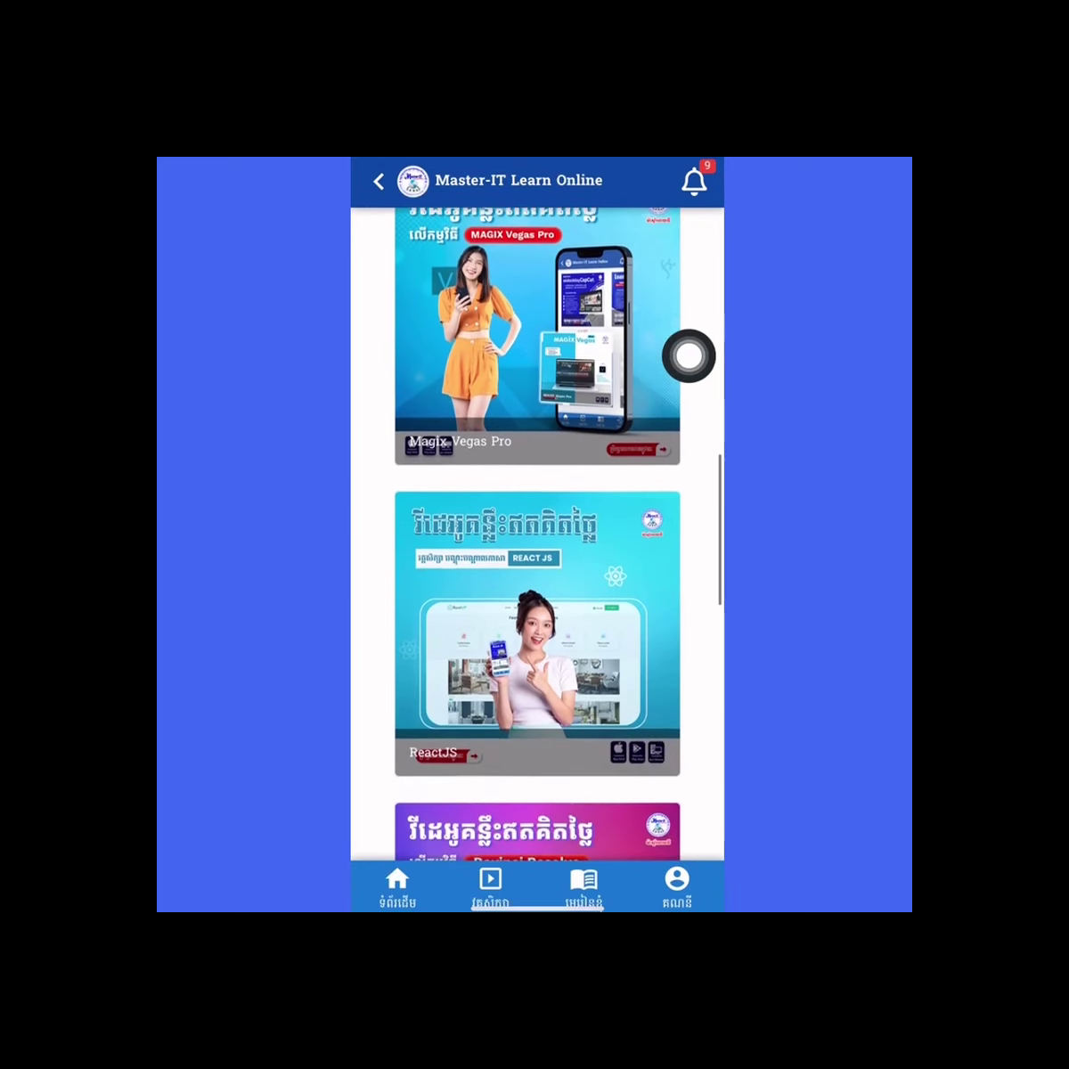
scroll(537, 535, down, 1)
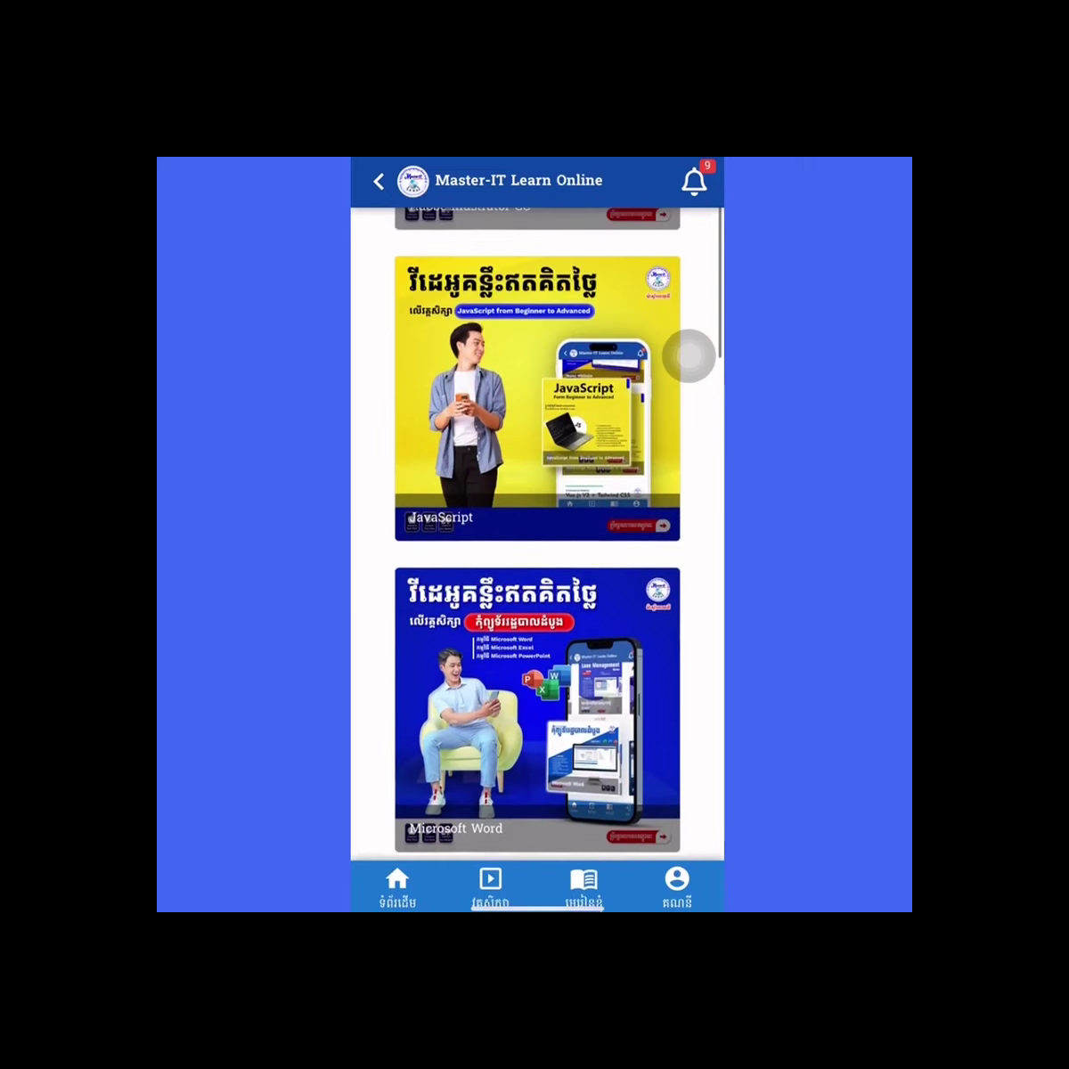
scroll(538, 534, up, 1)
scroll(538, 534, up, 3)
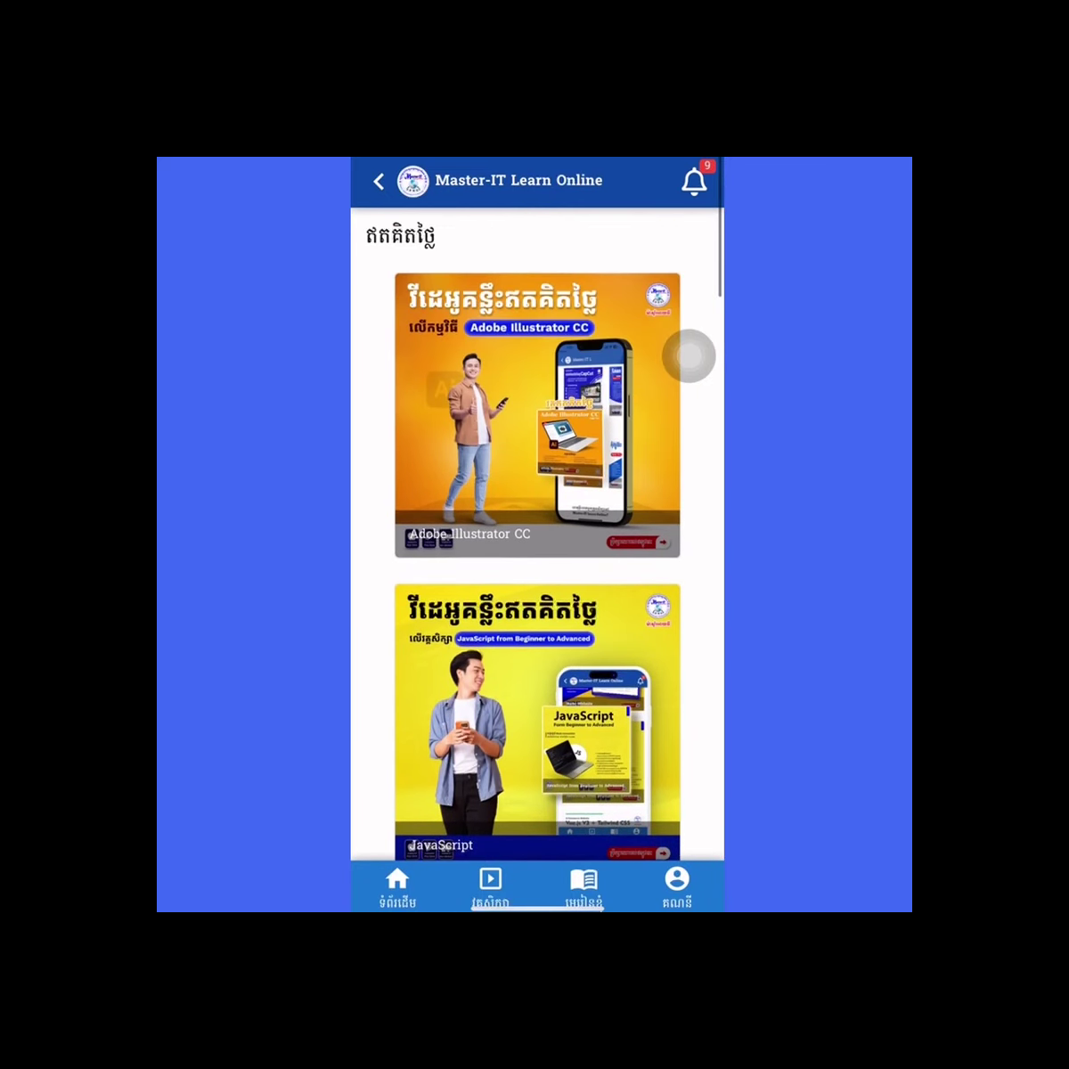
Open the Adobe Illustrator CC course and look over its content
click(689, 356)
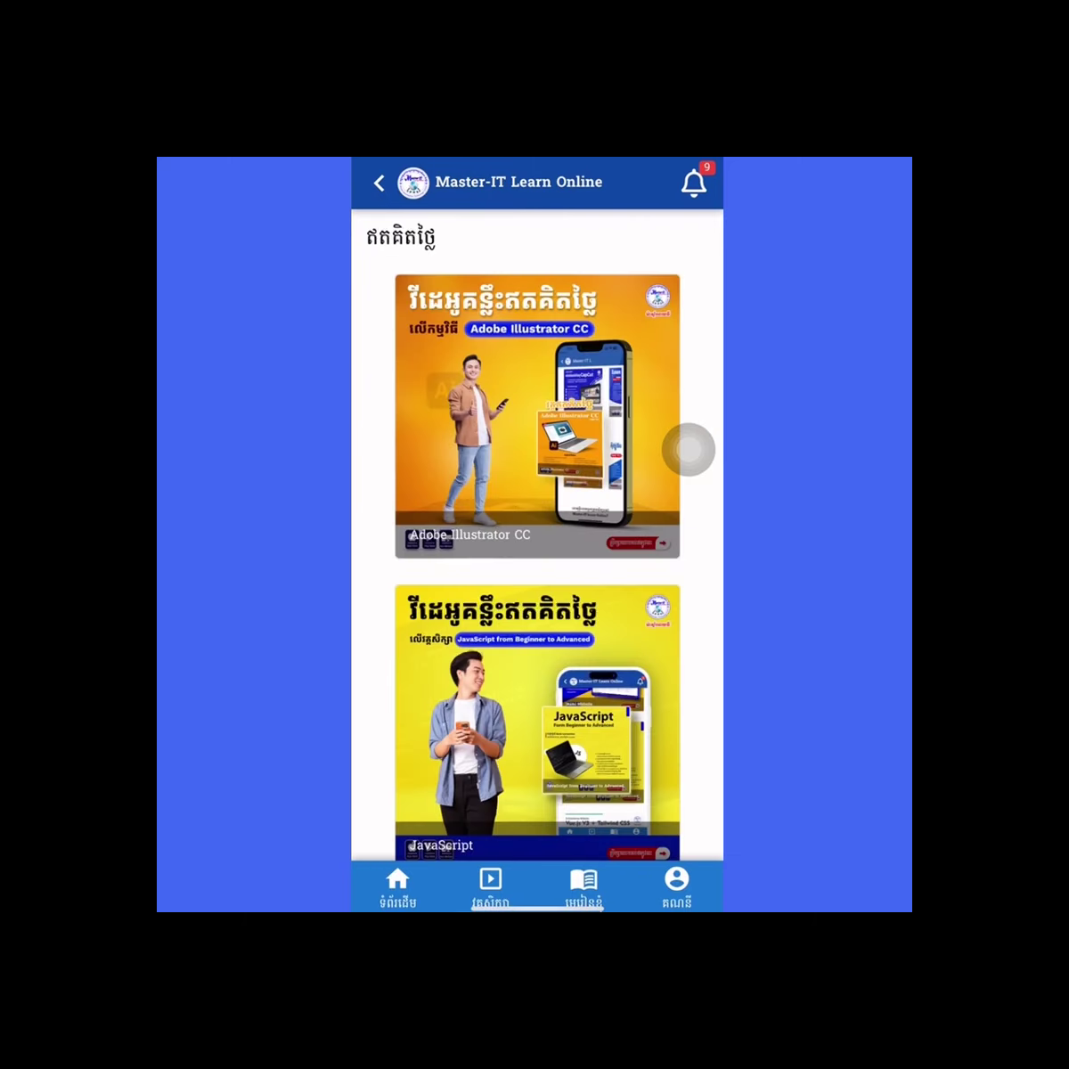
scroll(537, 535, down, 3)
scroll(537, 535, up, 1)
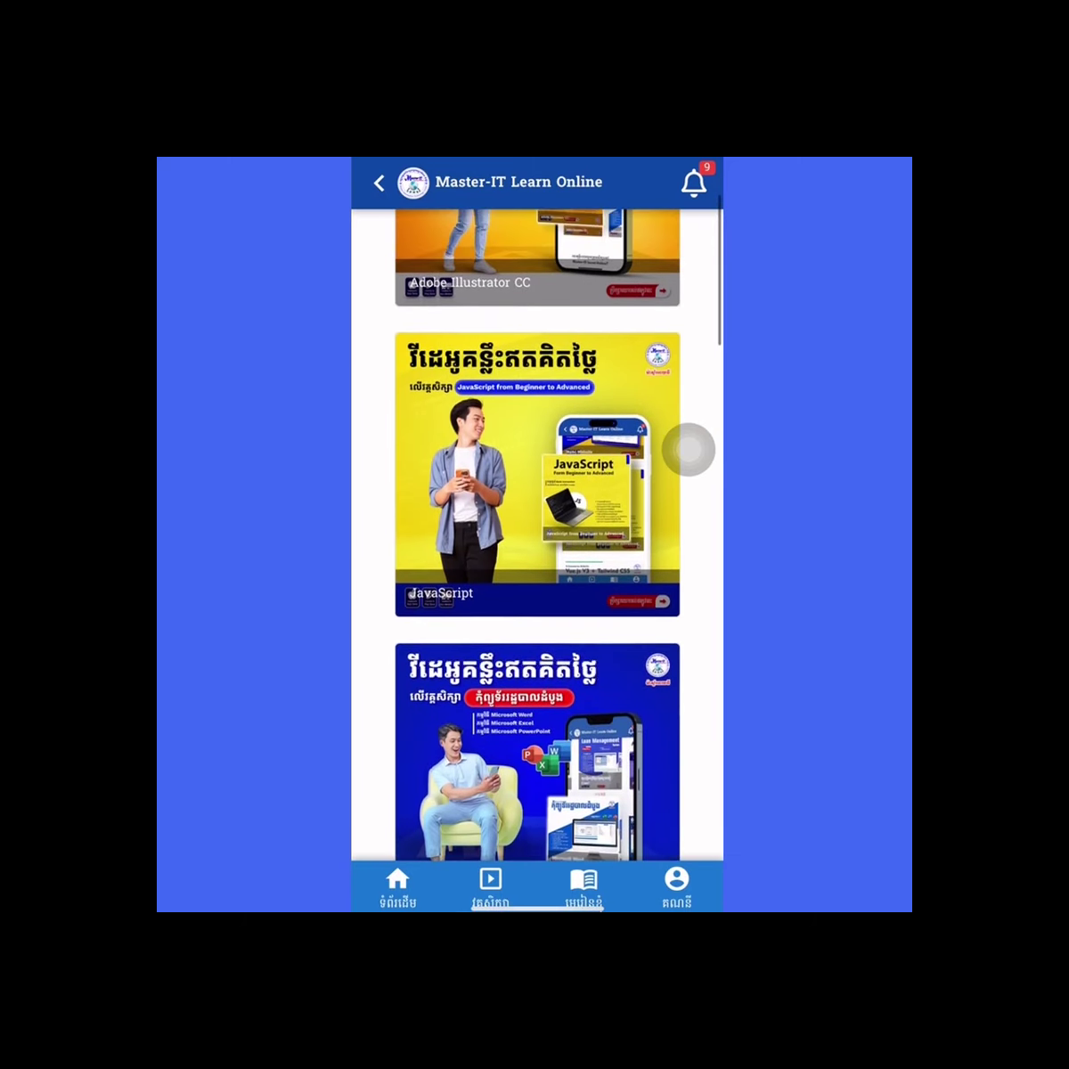
Browse the JavaScript course's lessons, then start Remove Background on the house photo in Word
click(689, 450)
scroll(538, 535, down, 5)
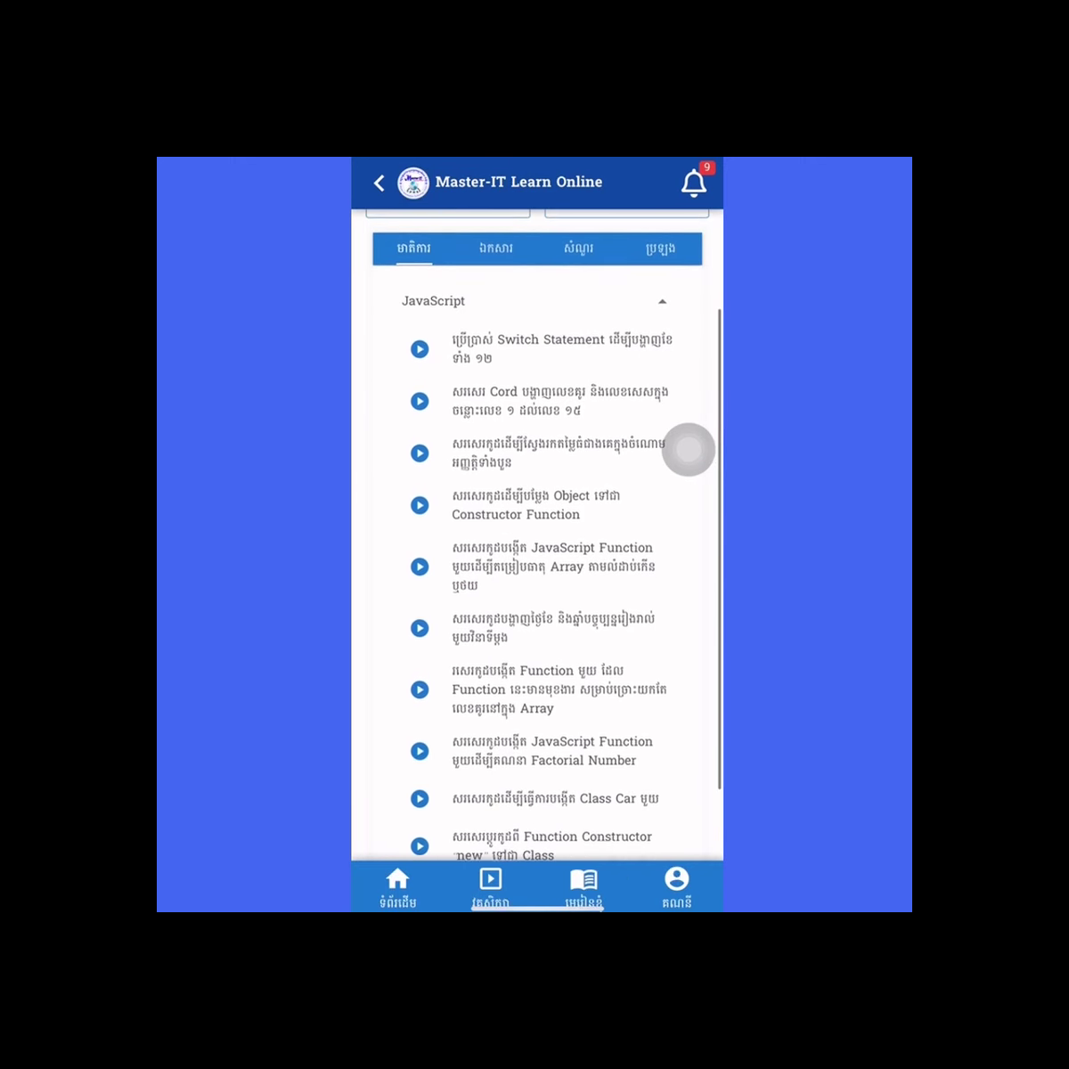
scroll(538, 534, down, 2)
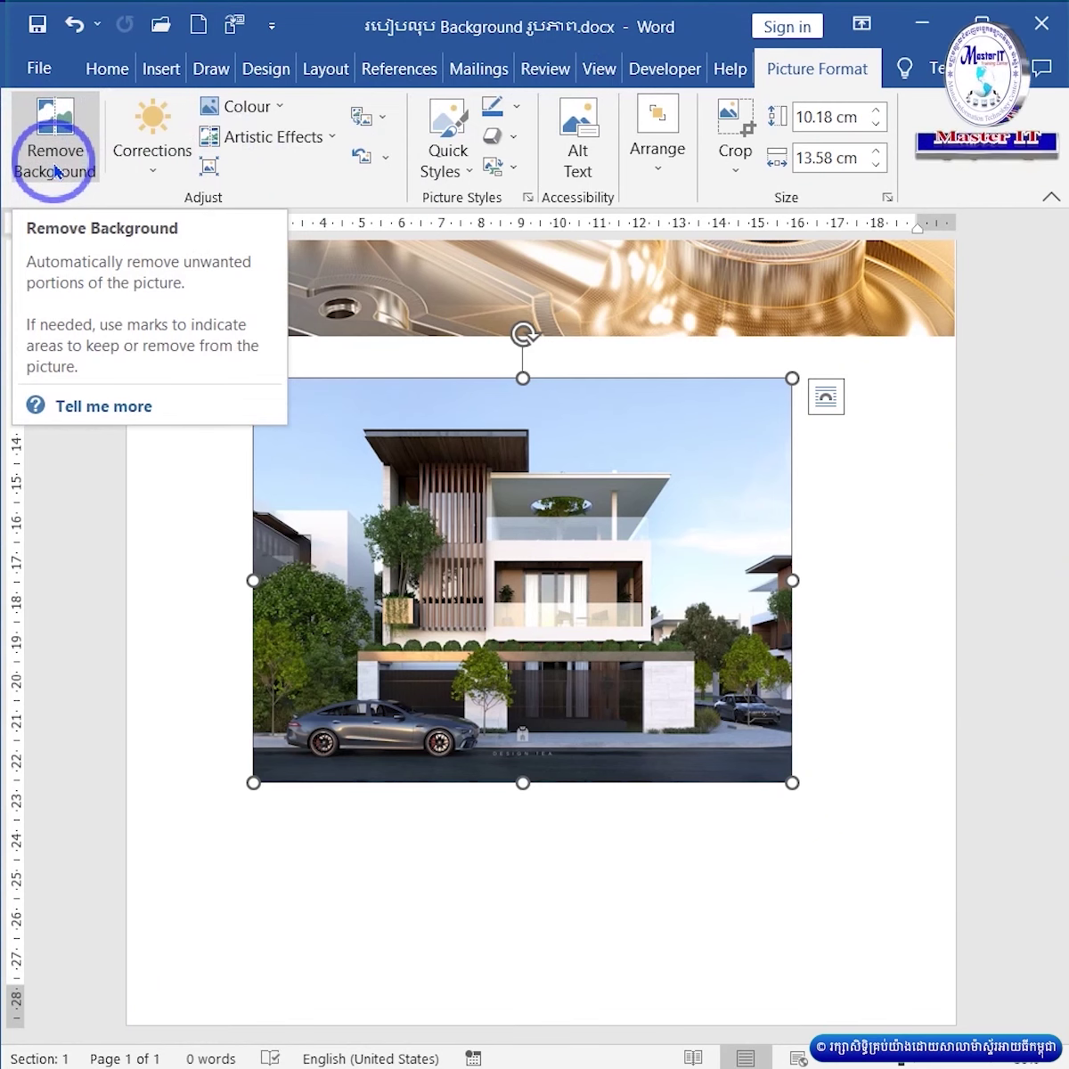
click(53, 155)
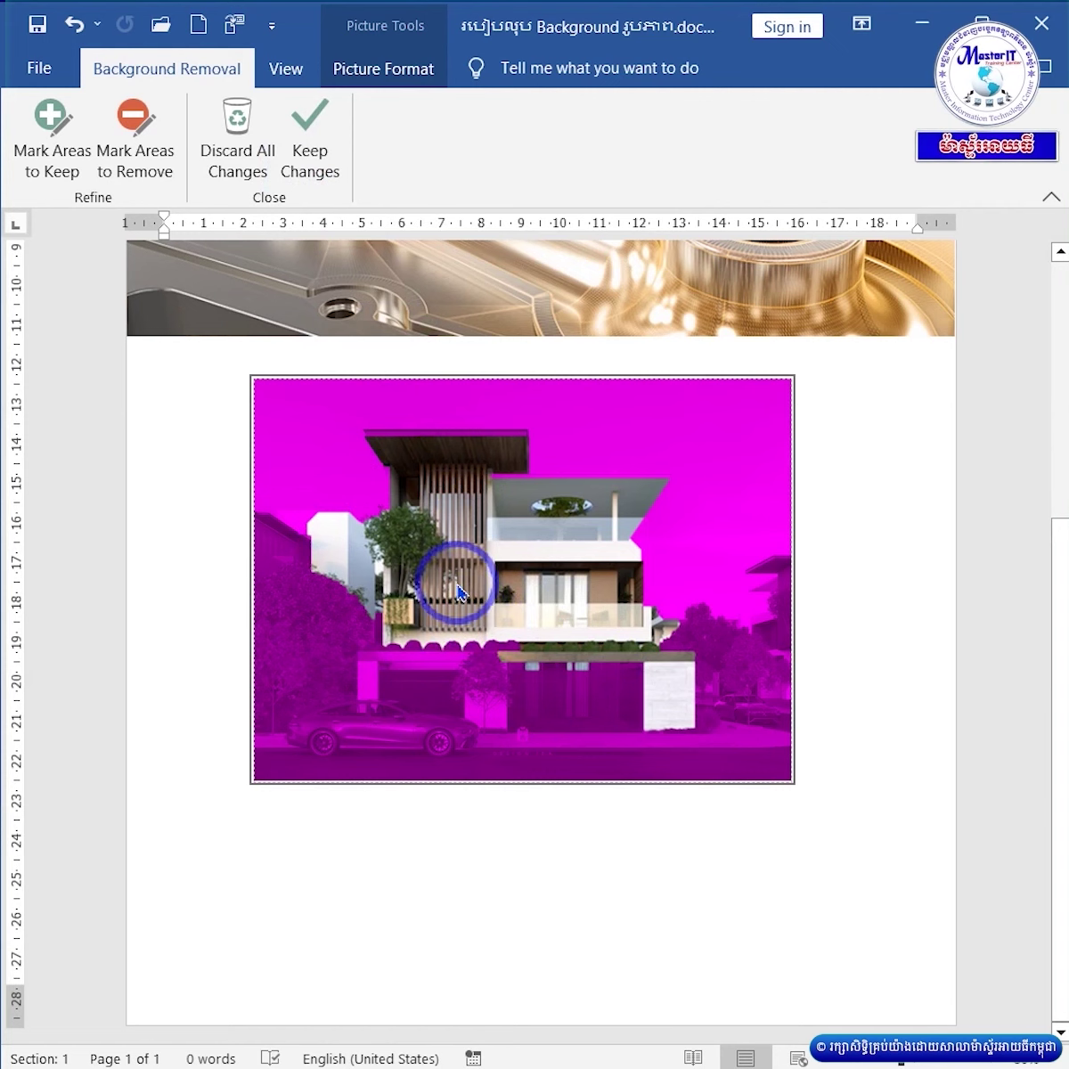
Mark the bushes, garden, right-side trees, car, street and left white building as areas to keep
click(52, 138)
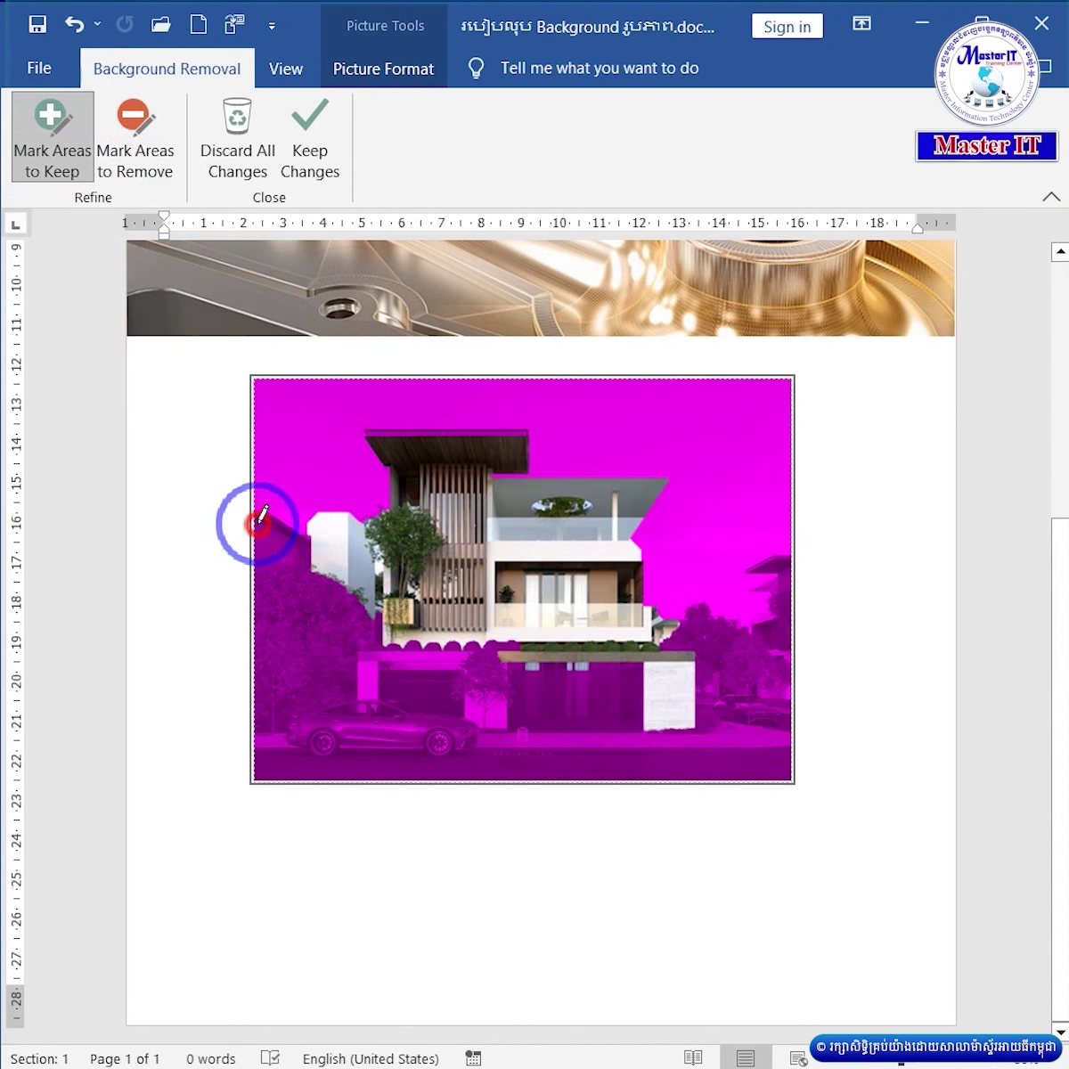
drag(261, 515, 337, 610)
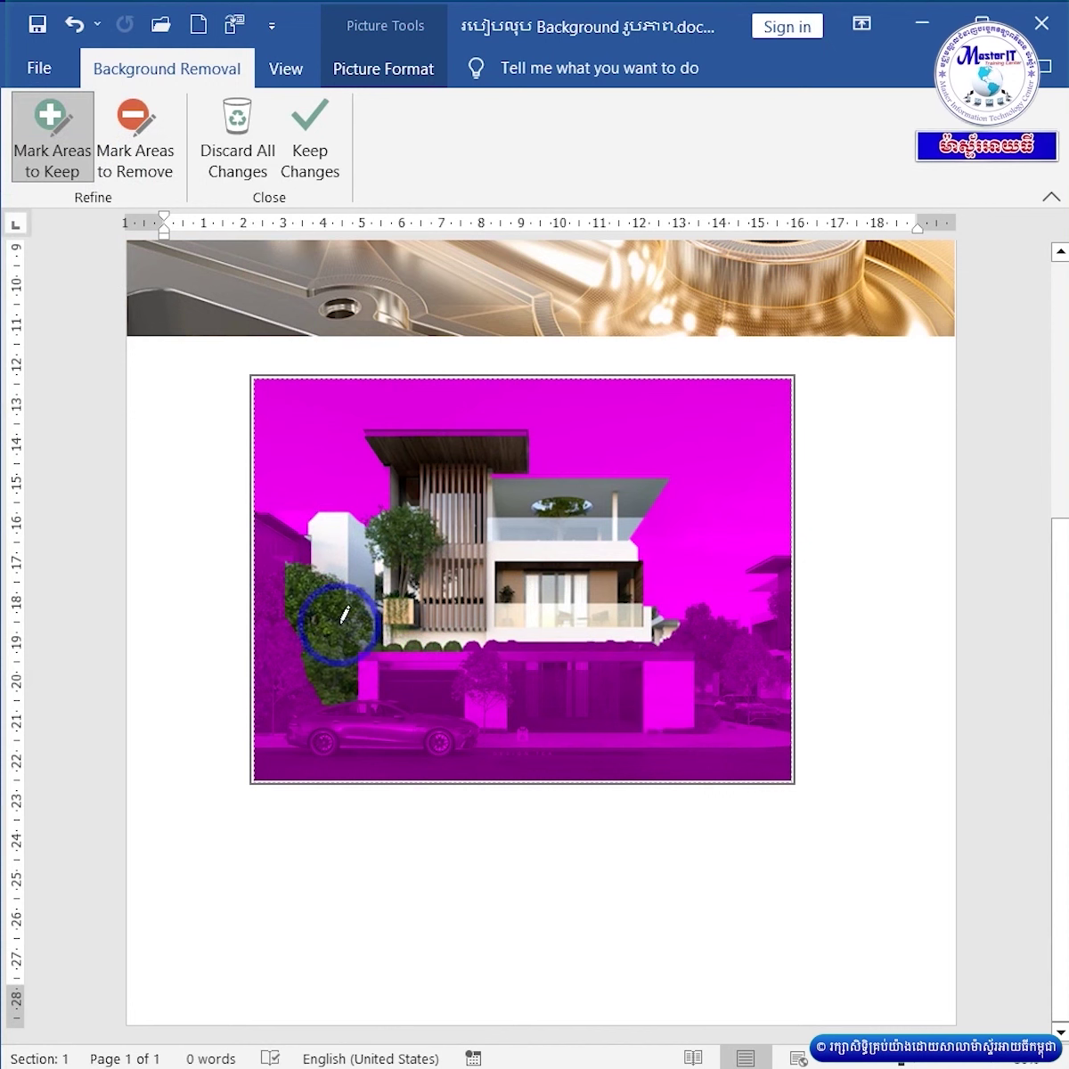
mouse_move(312, 539)
mouse_down()
mouse_move(258, 777)
mouse_move(671, 776)
mouse_up()
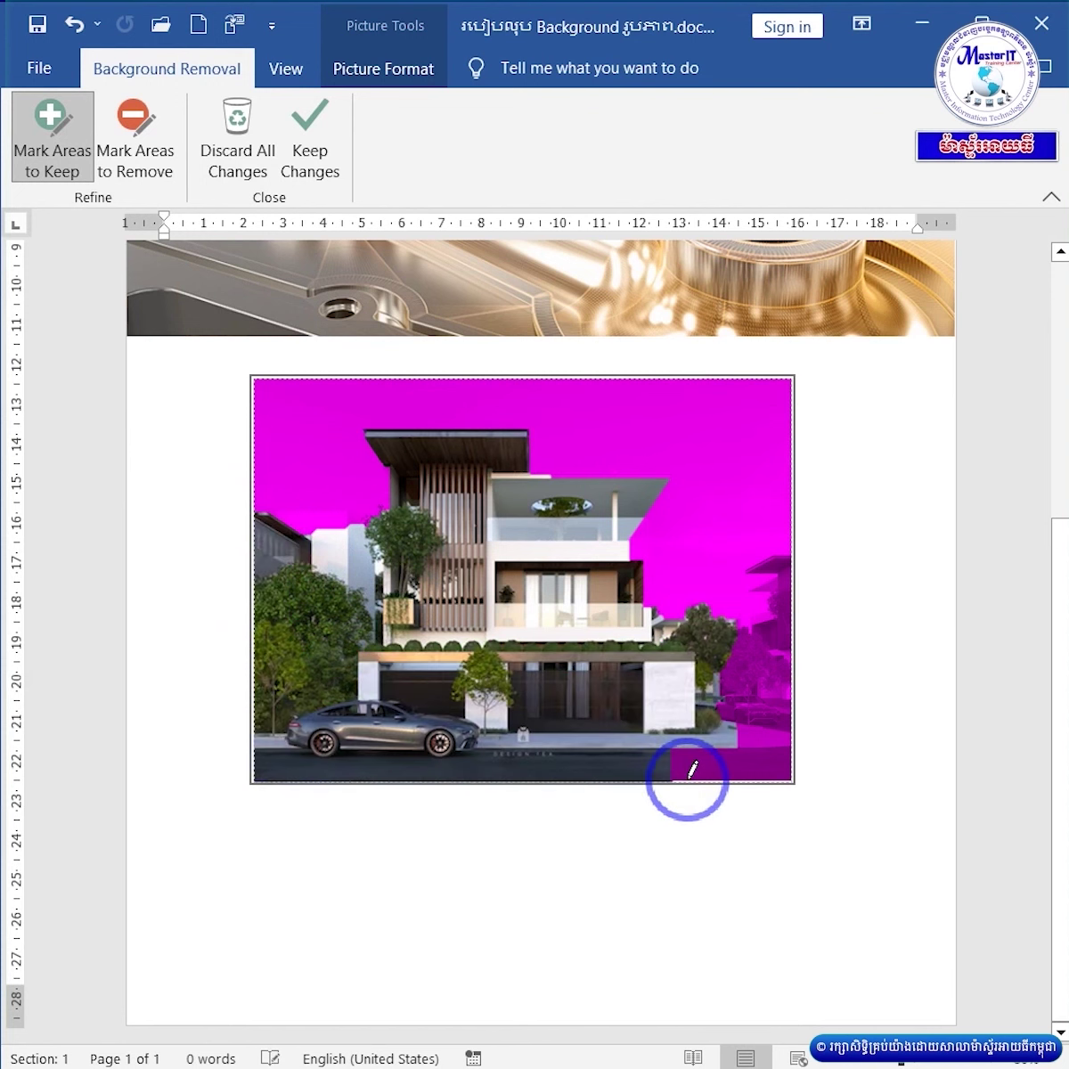
drag(775, 659, 782, 768)
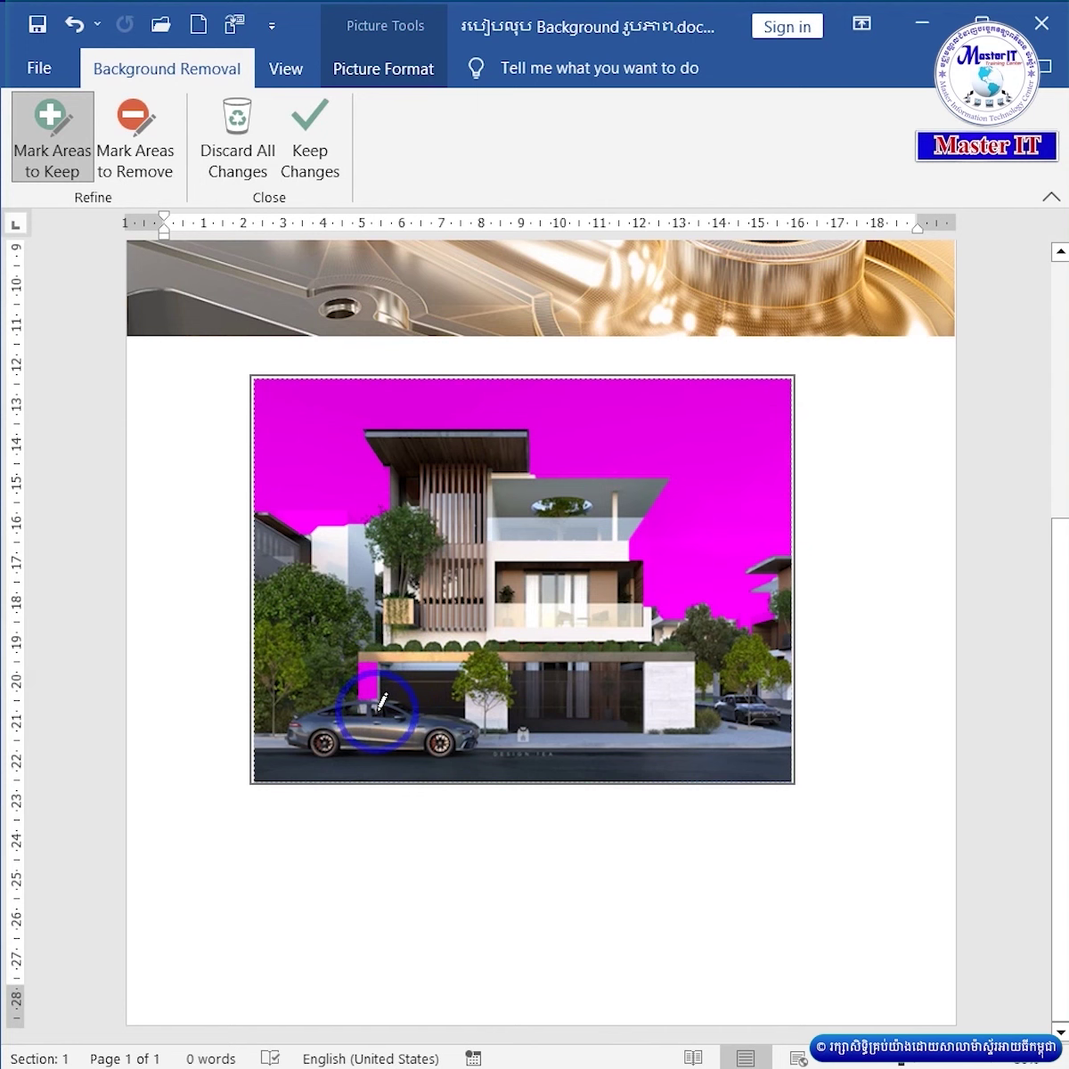
ctrl+scroll(378, 709, up, 4)
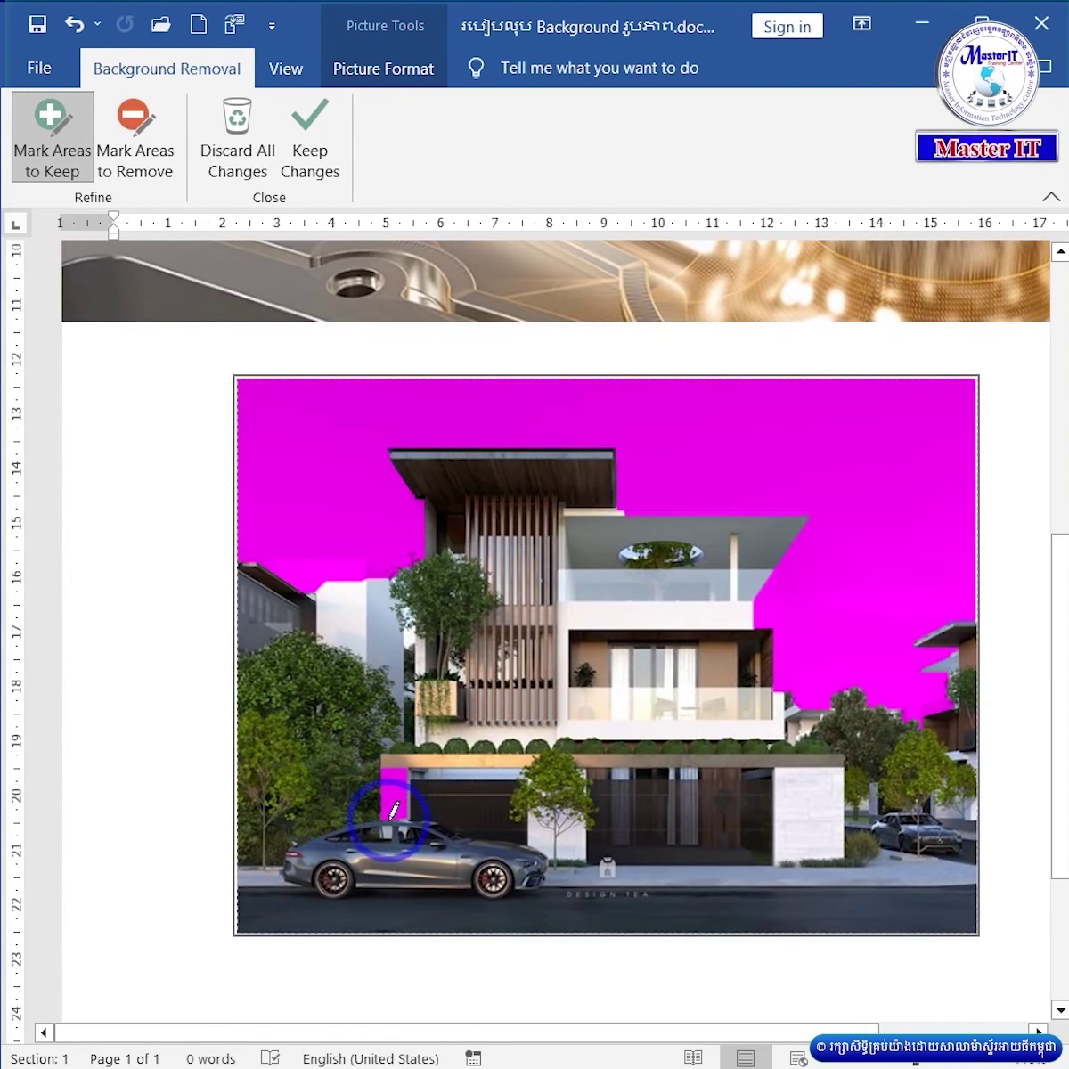
drag(393, 771, 399, 829)
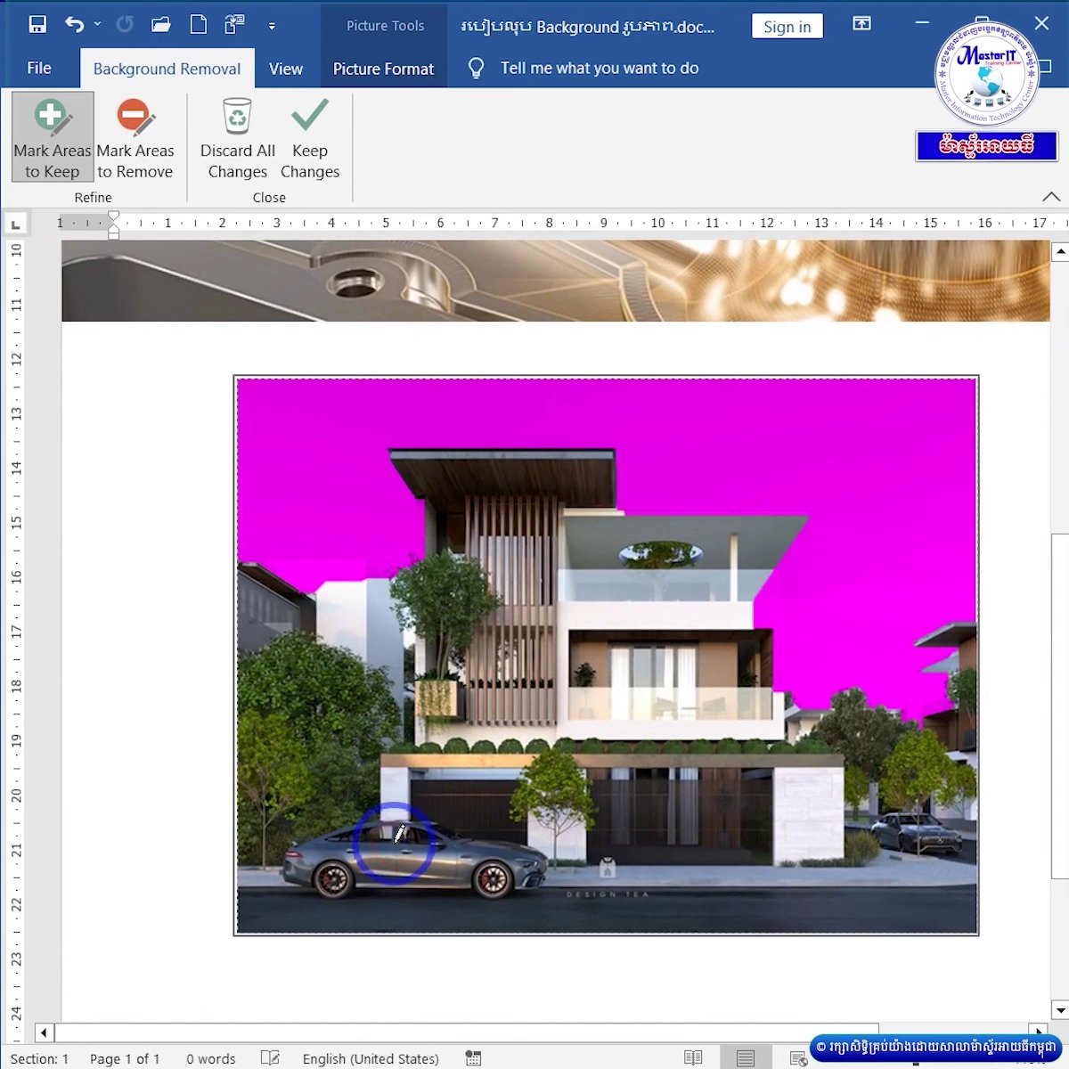
mouse_move(287, 562)
mouse_down()
mouse_move(381, 565)
mouse_move(263, 562)
mouse_up()
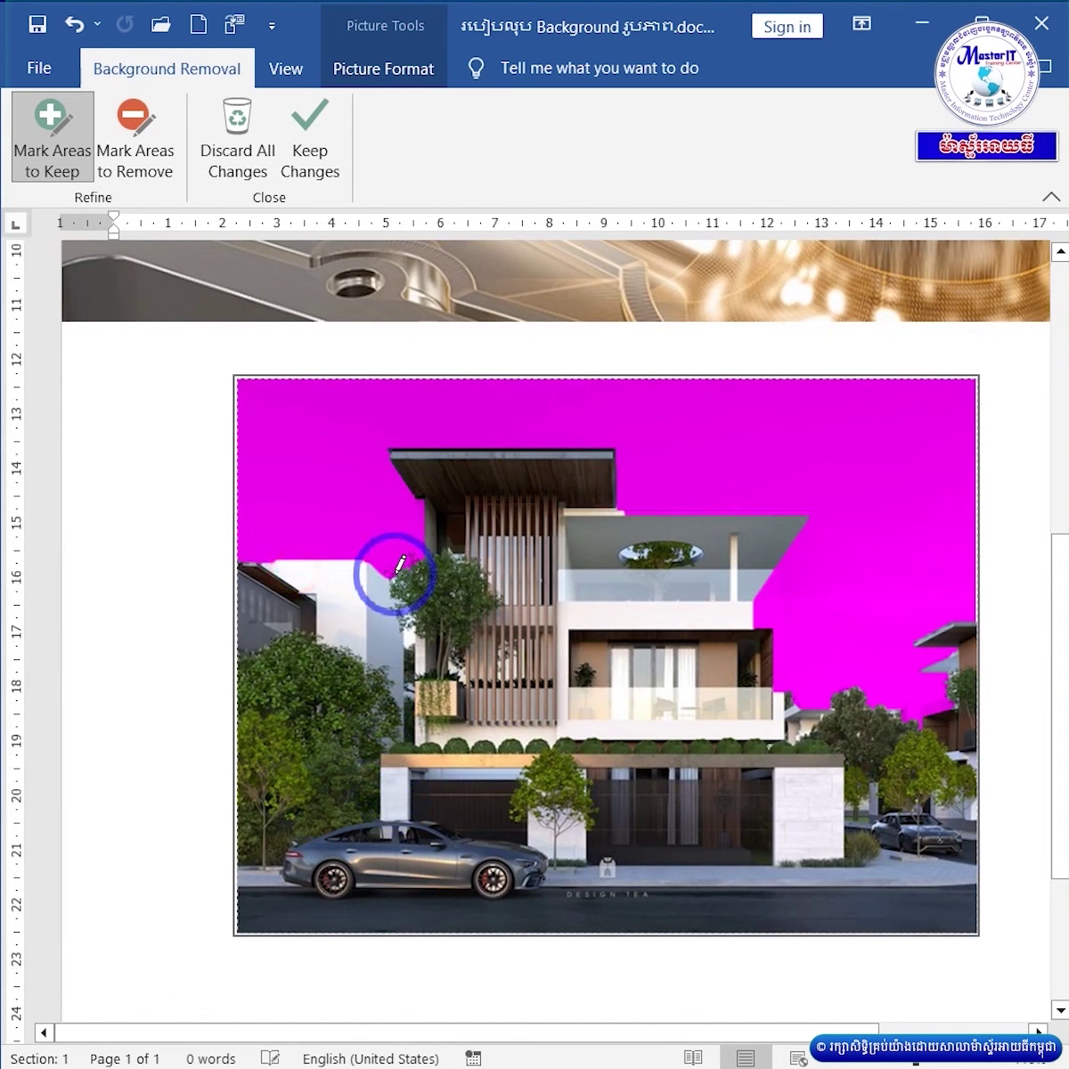
drag(320, 501, 342, 562)
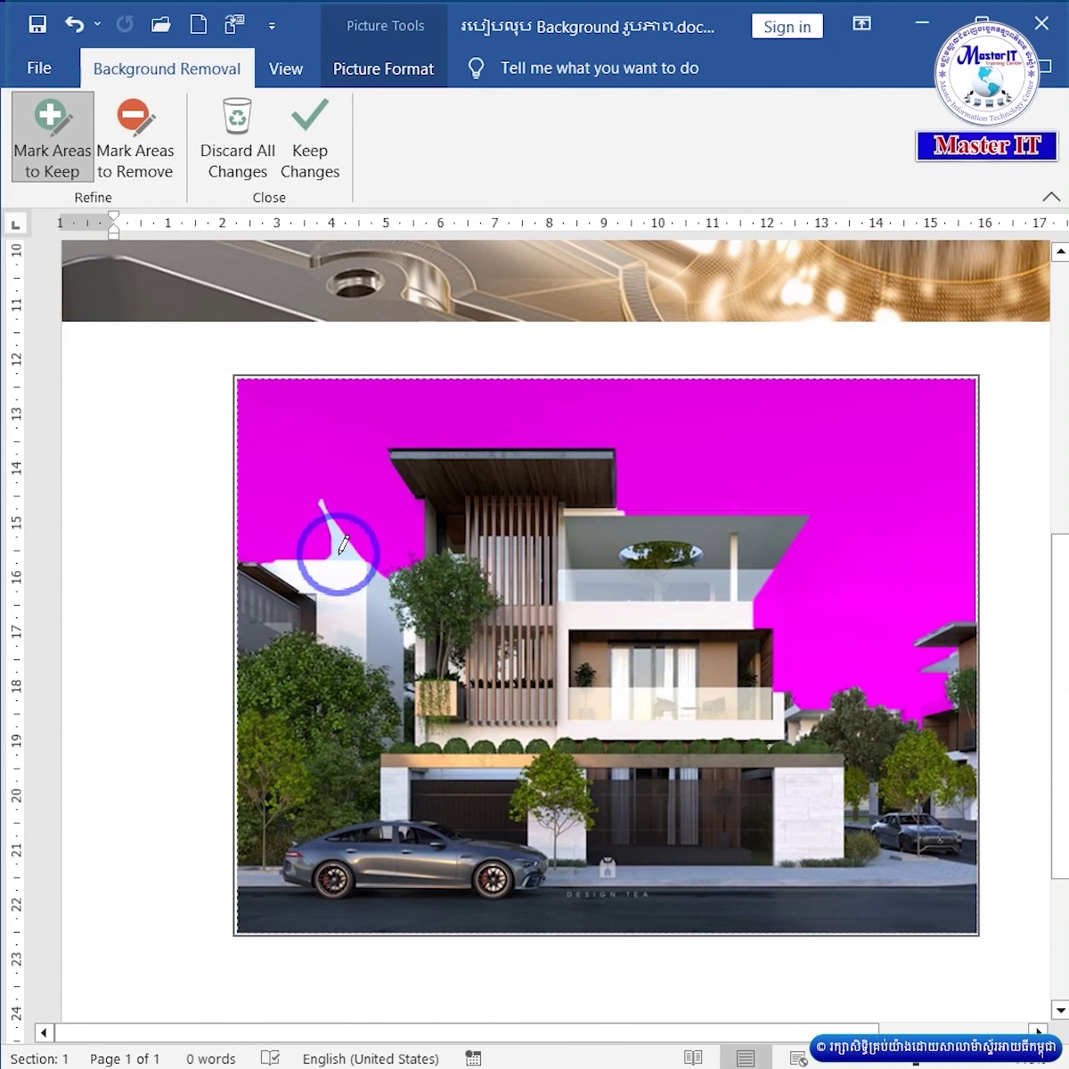
Mark the stray sky spike above the left white building for removal again
click(132, 145)
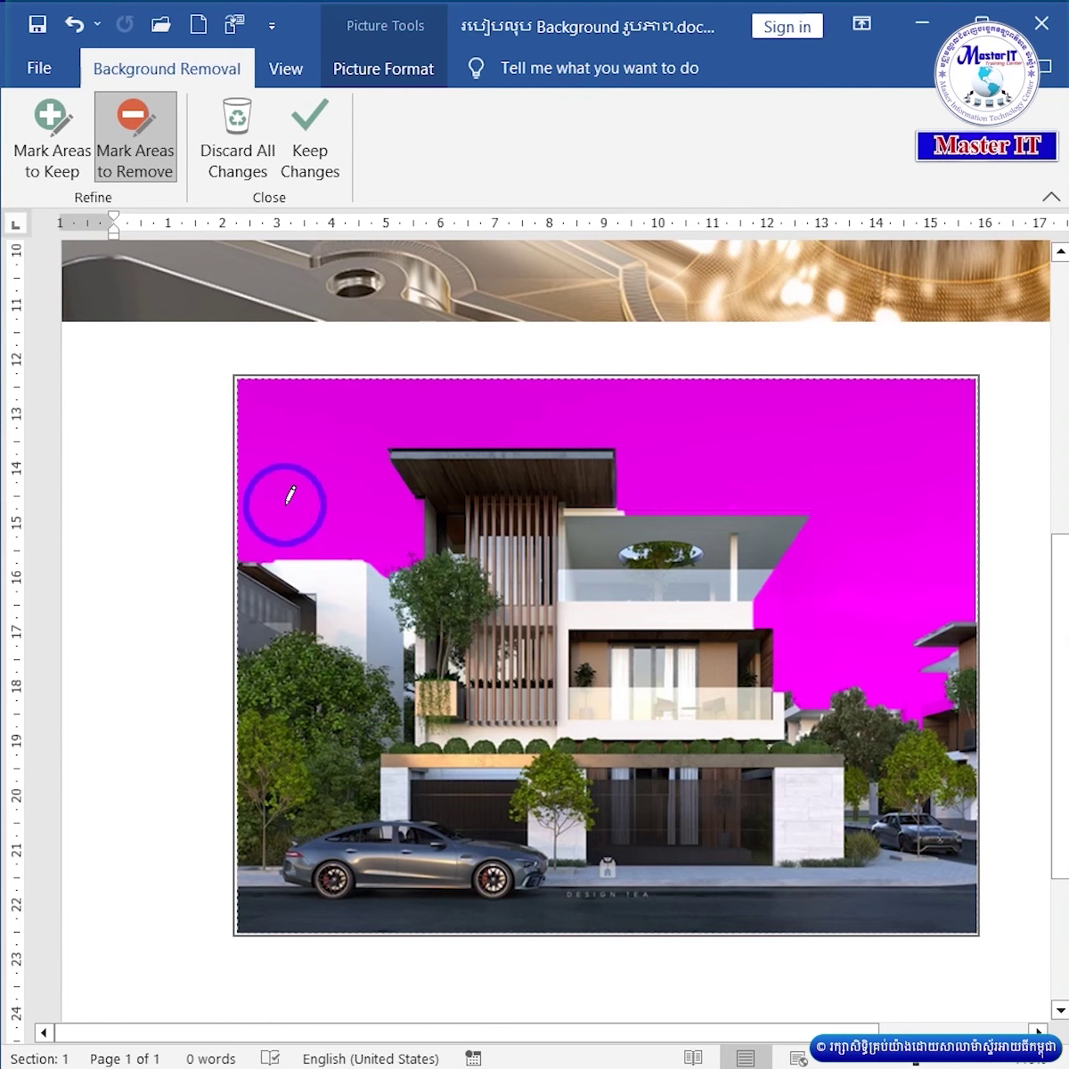
ctrl+scroll(313, 484, down, 3)
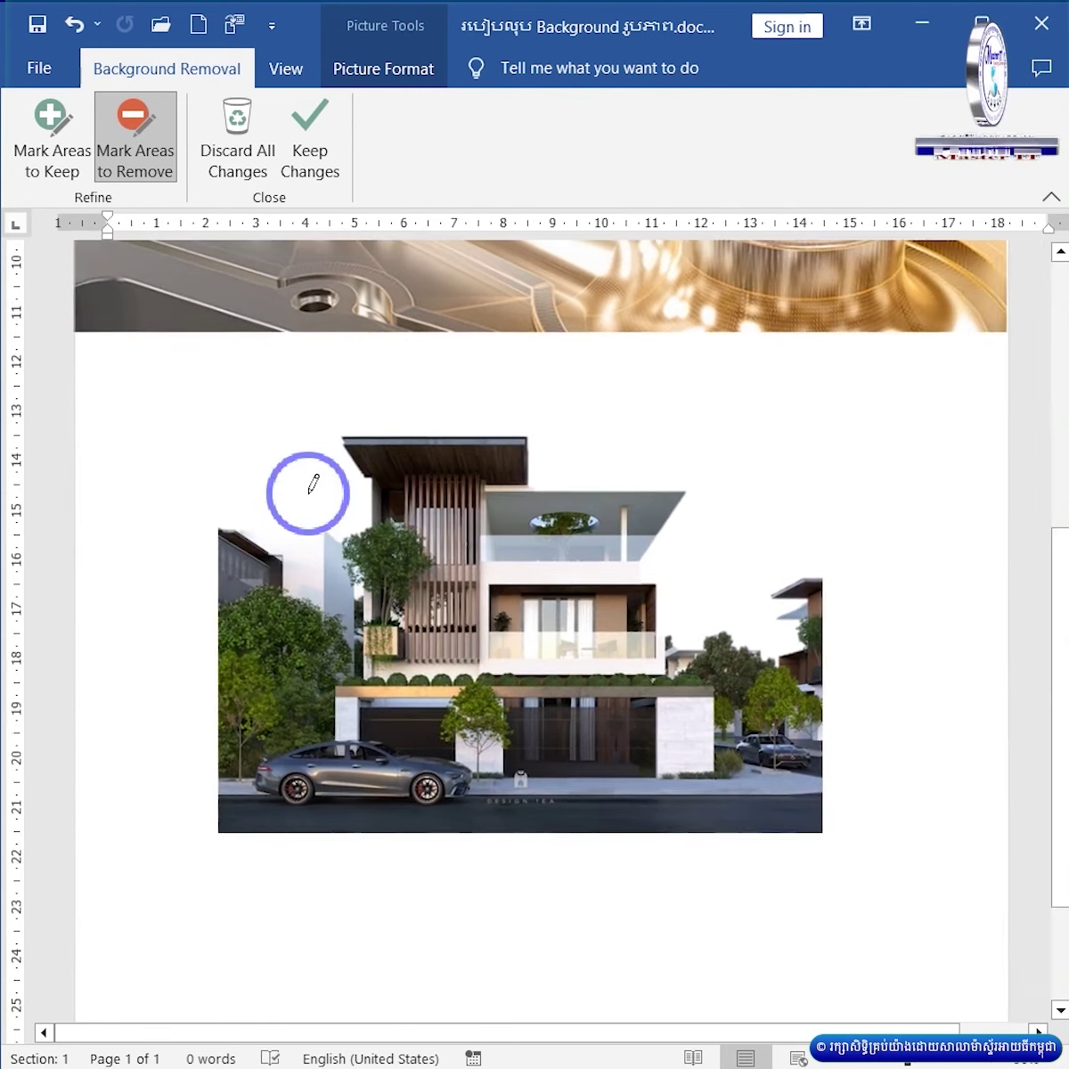
Keep the grey terrace roof and its whole edge along the house's right side
click(52, 138)
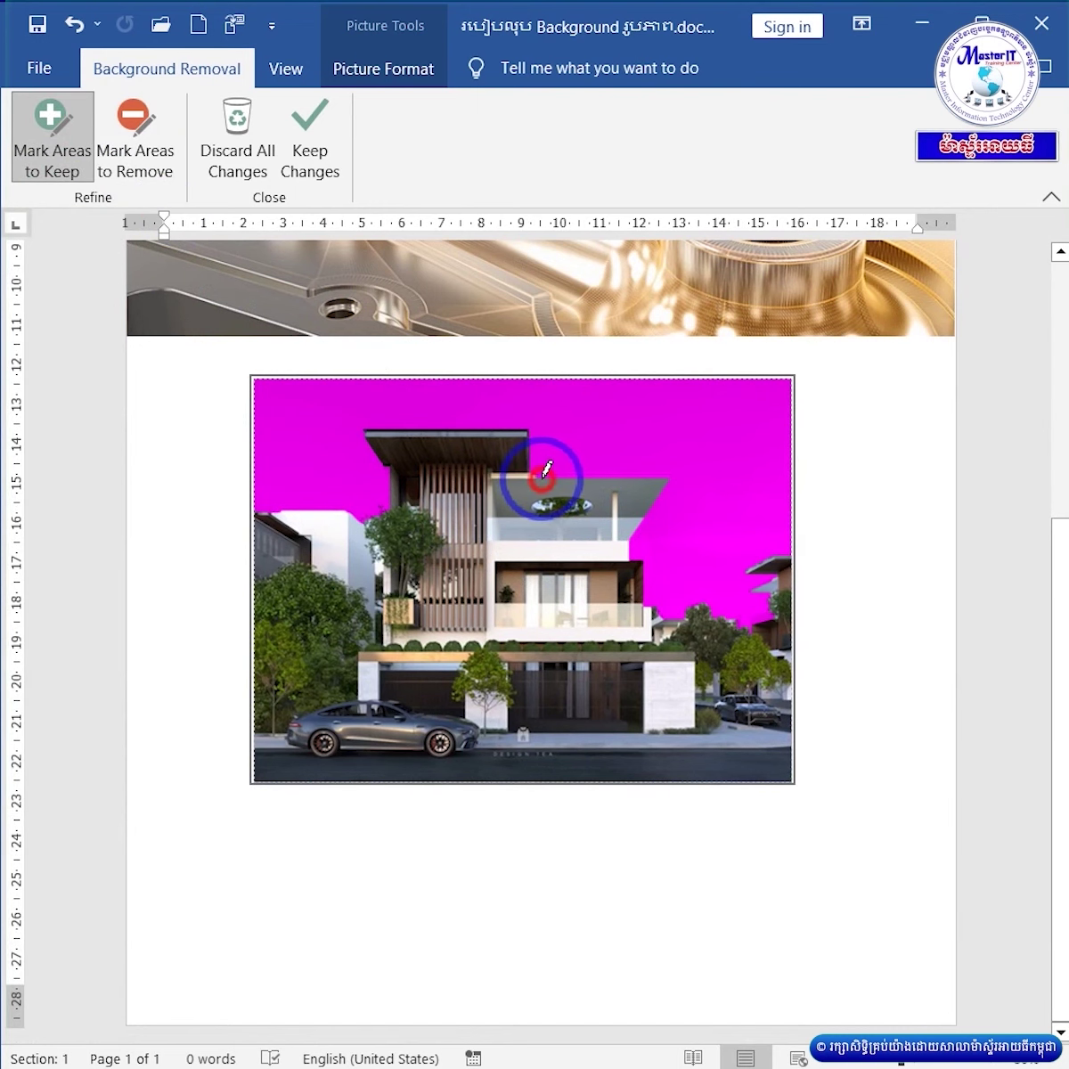
drag(567, 468, 659, 479)
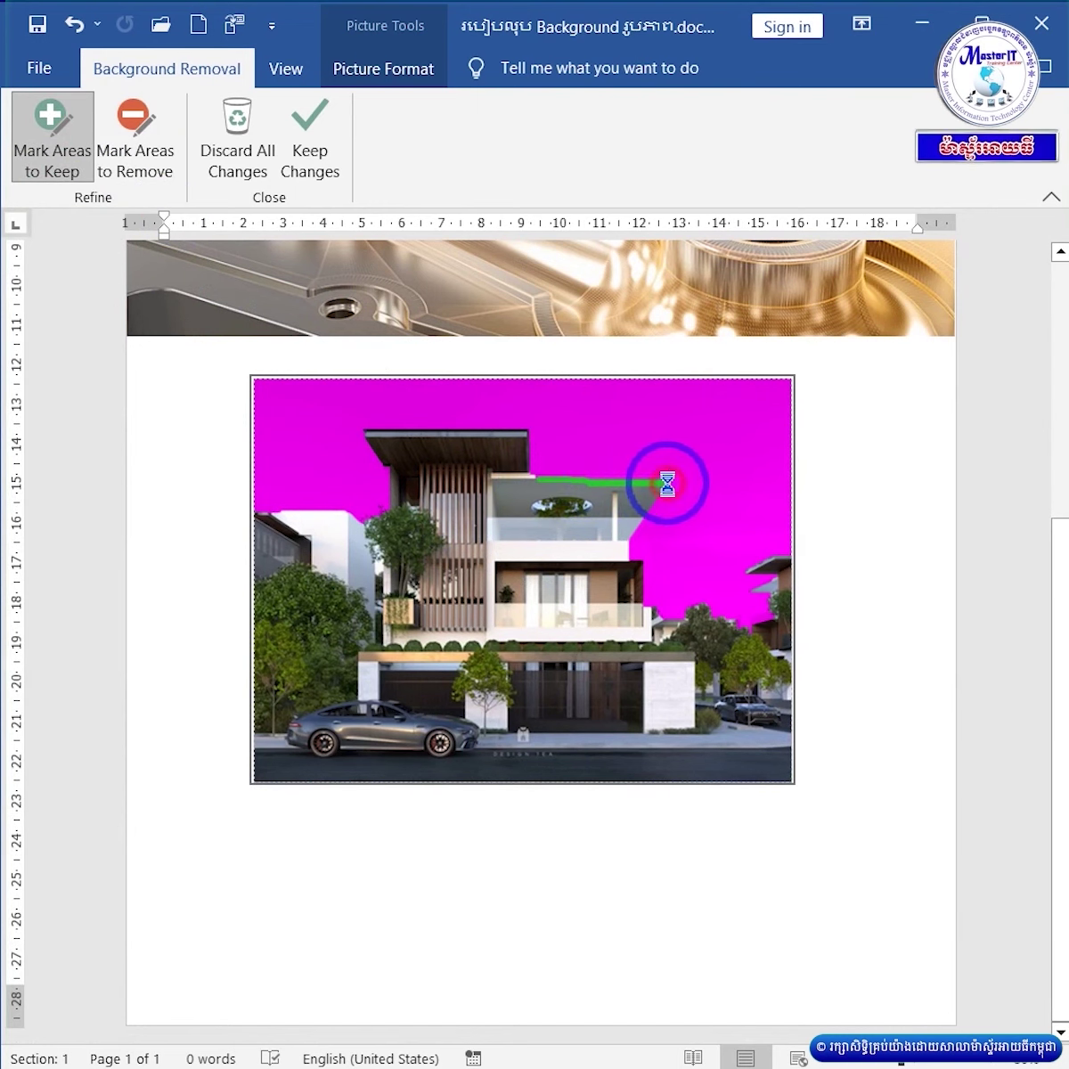
ctrl+scroll(661, 472, up, 3)
ctrl+scroll(661, 477, up, 3)
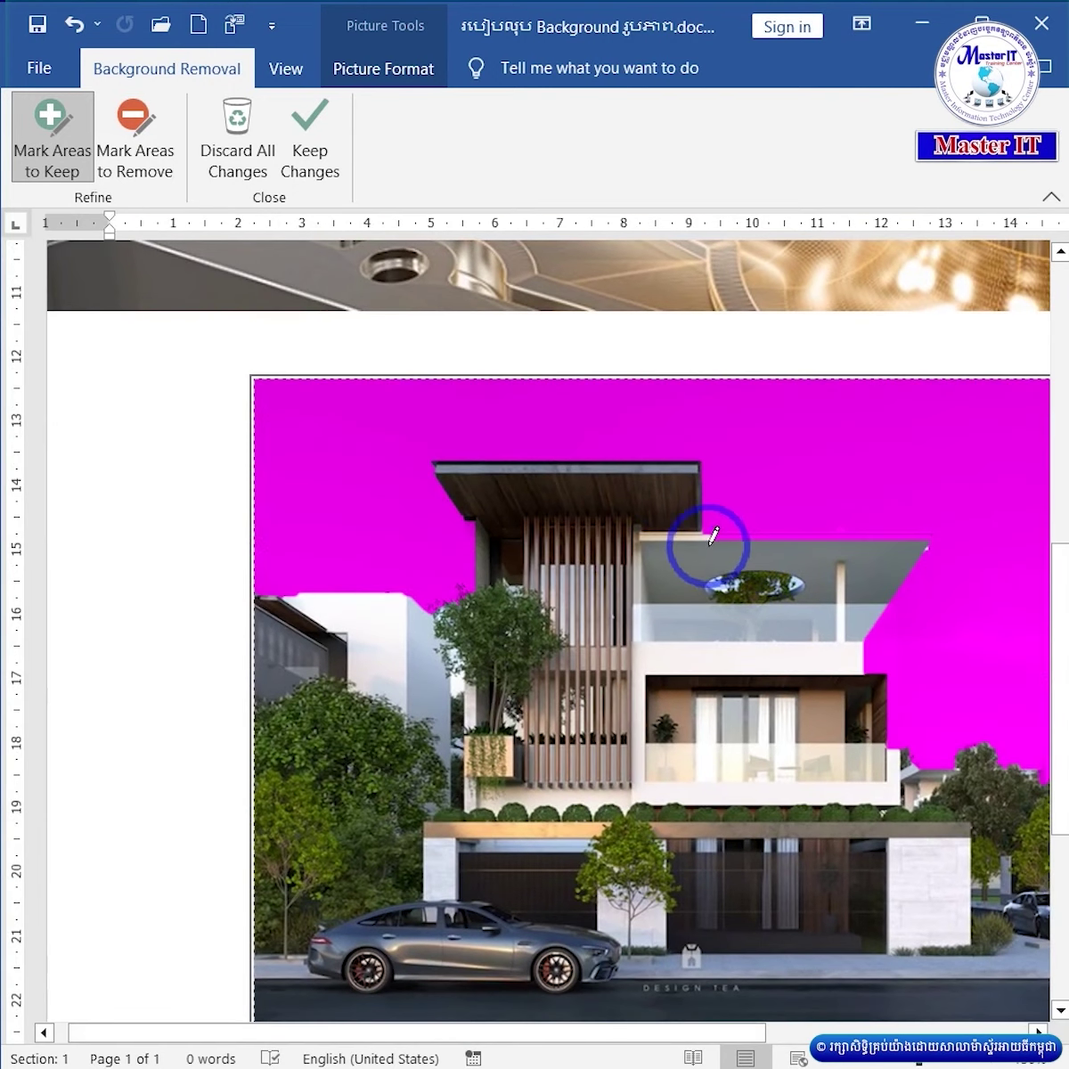
drag(704, 533, 735, 535)
drag(791, 535, 920, 535)
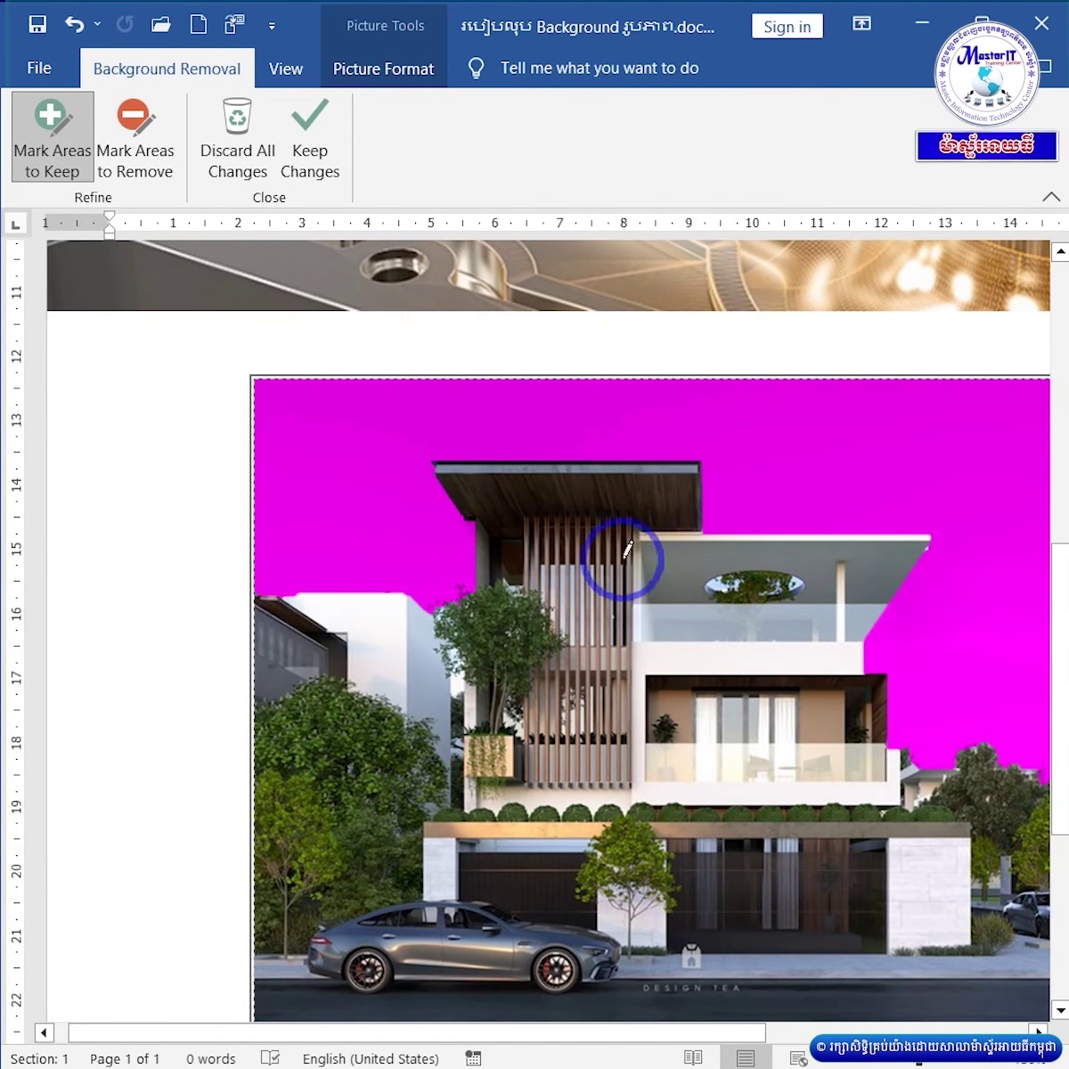
ctrl+scroll(491, 516, down, 5)
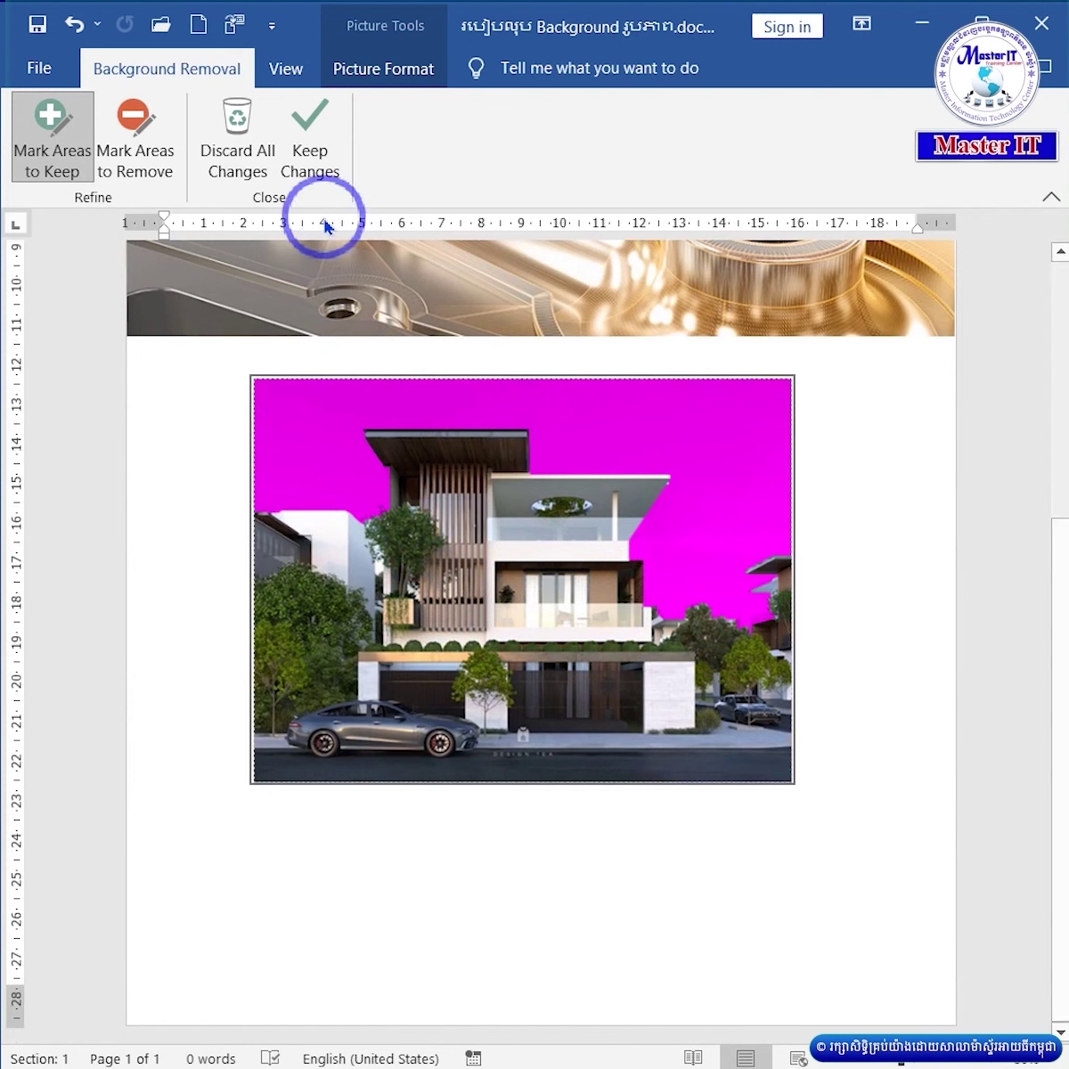
Apply the sky removal and position the house photo over the lower part of the gold image
click(308, 147)
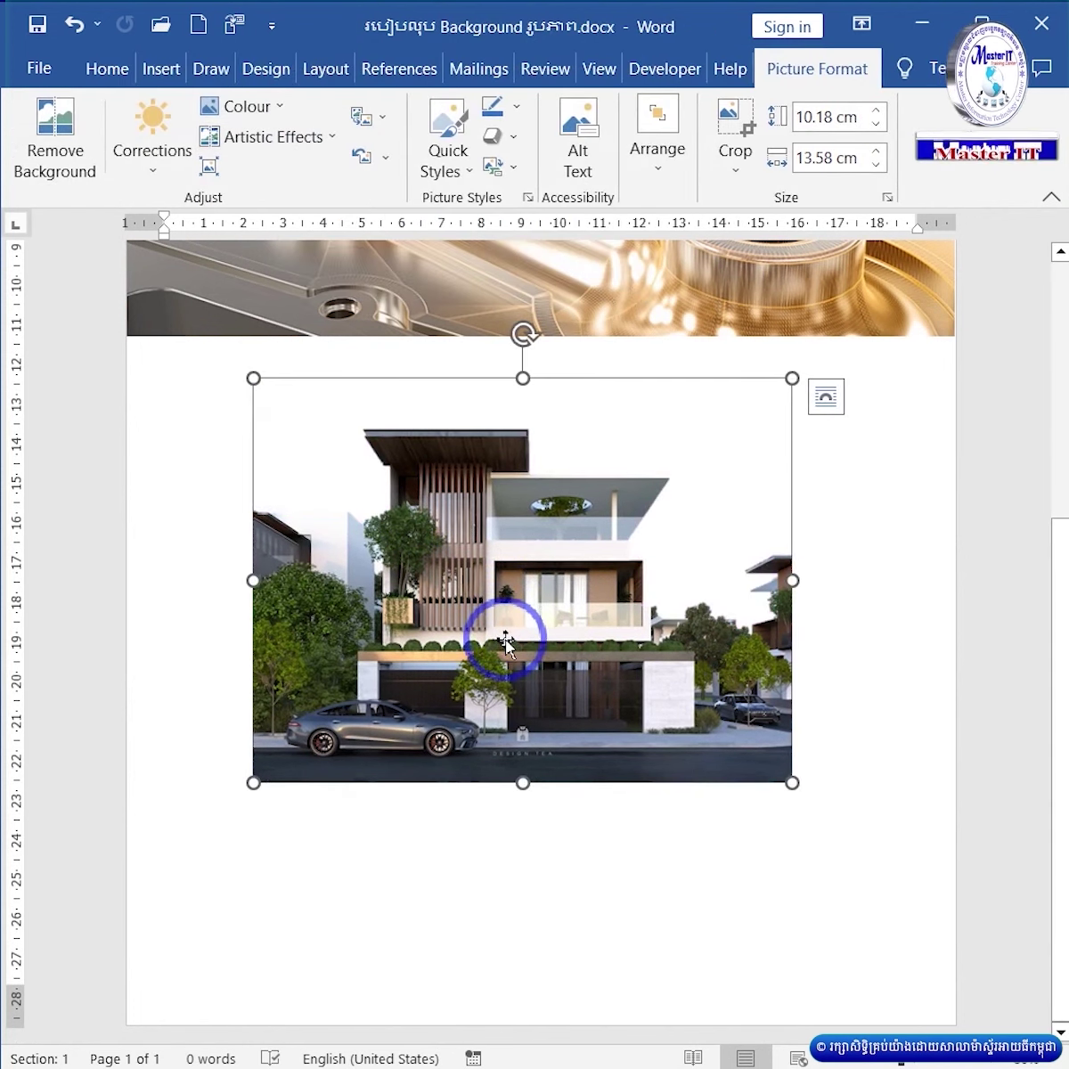
scroll(544, 754, up, 5)
drag(517, 910, 510, 637)
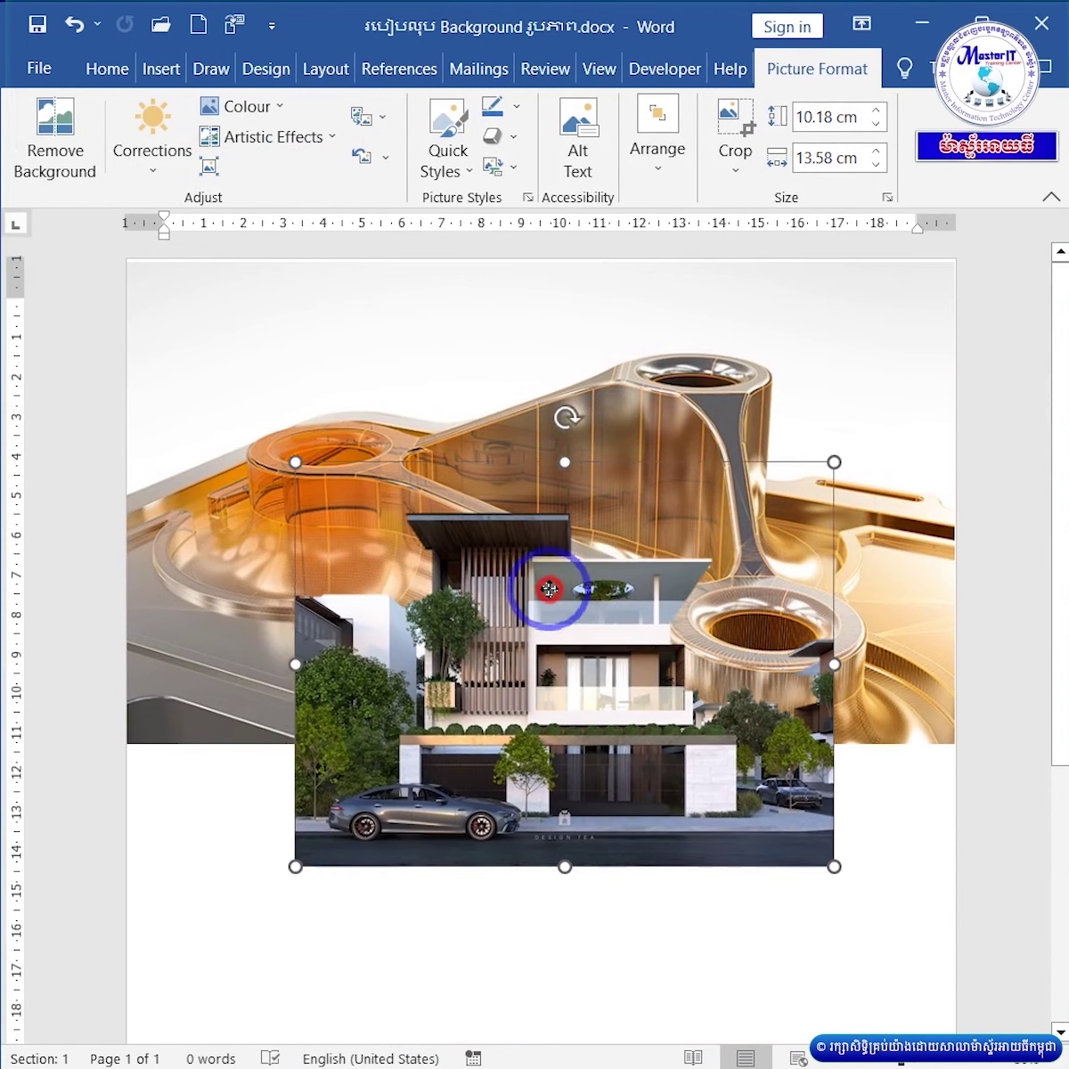
drag(510, 638, 544, 588)
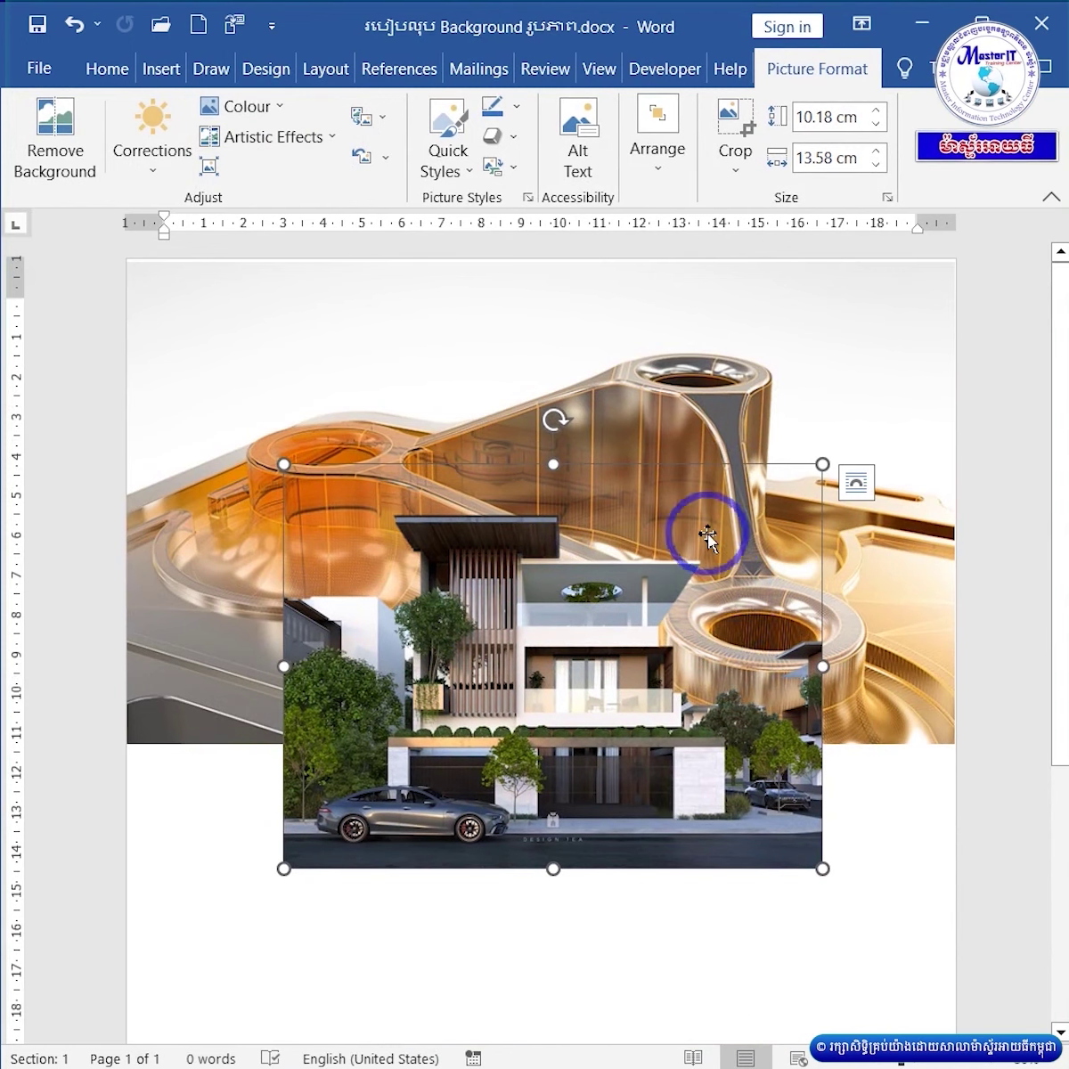
click(925, 863)
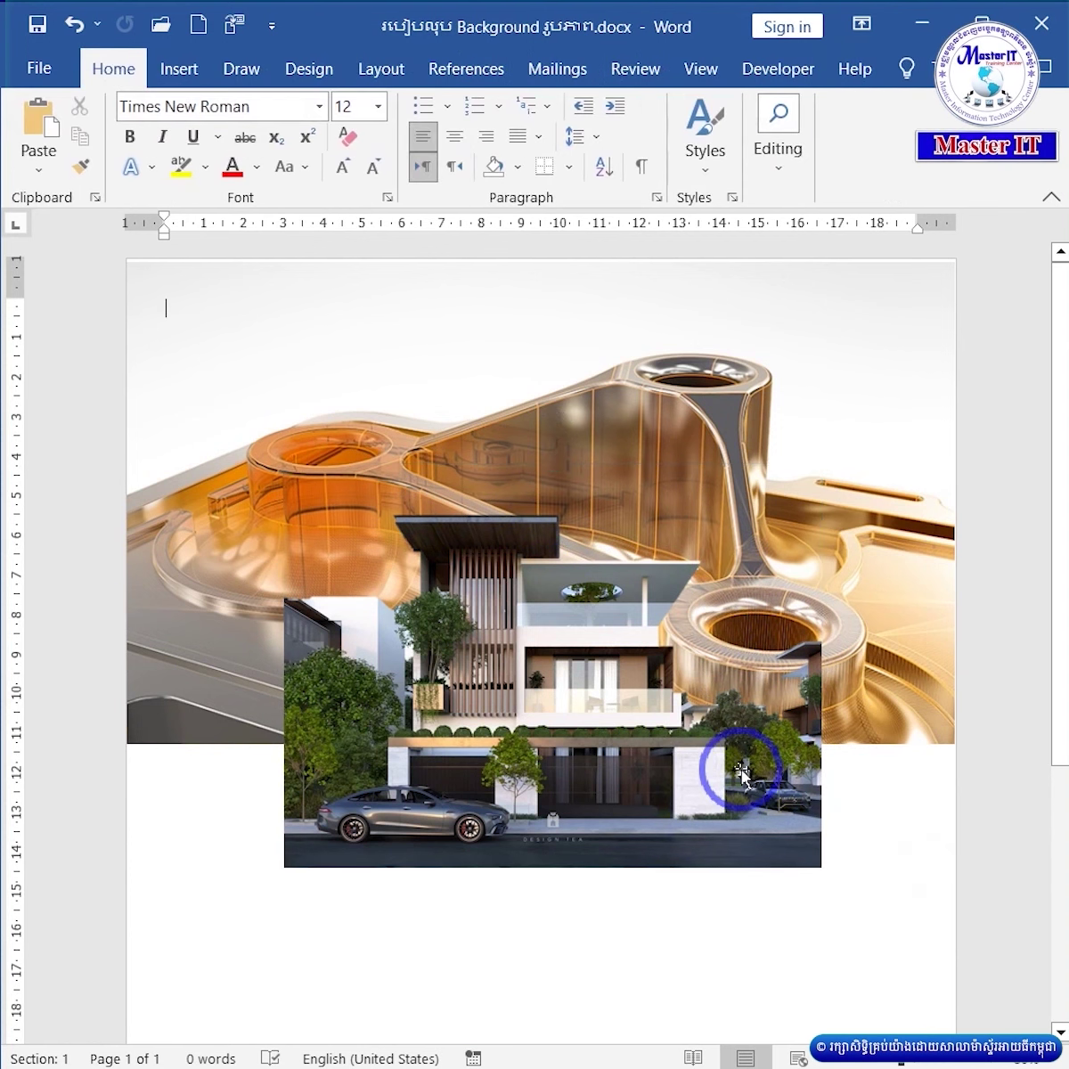
drag(644, 776, 639, 913)
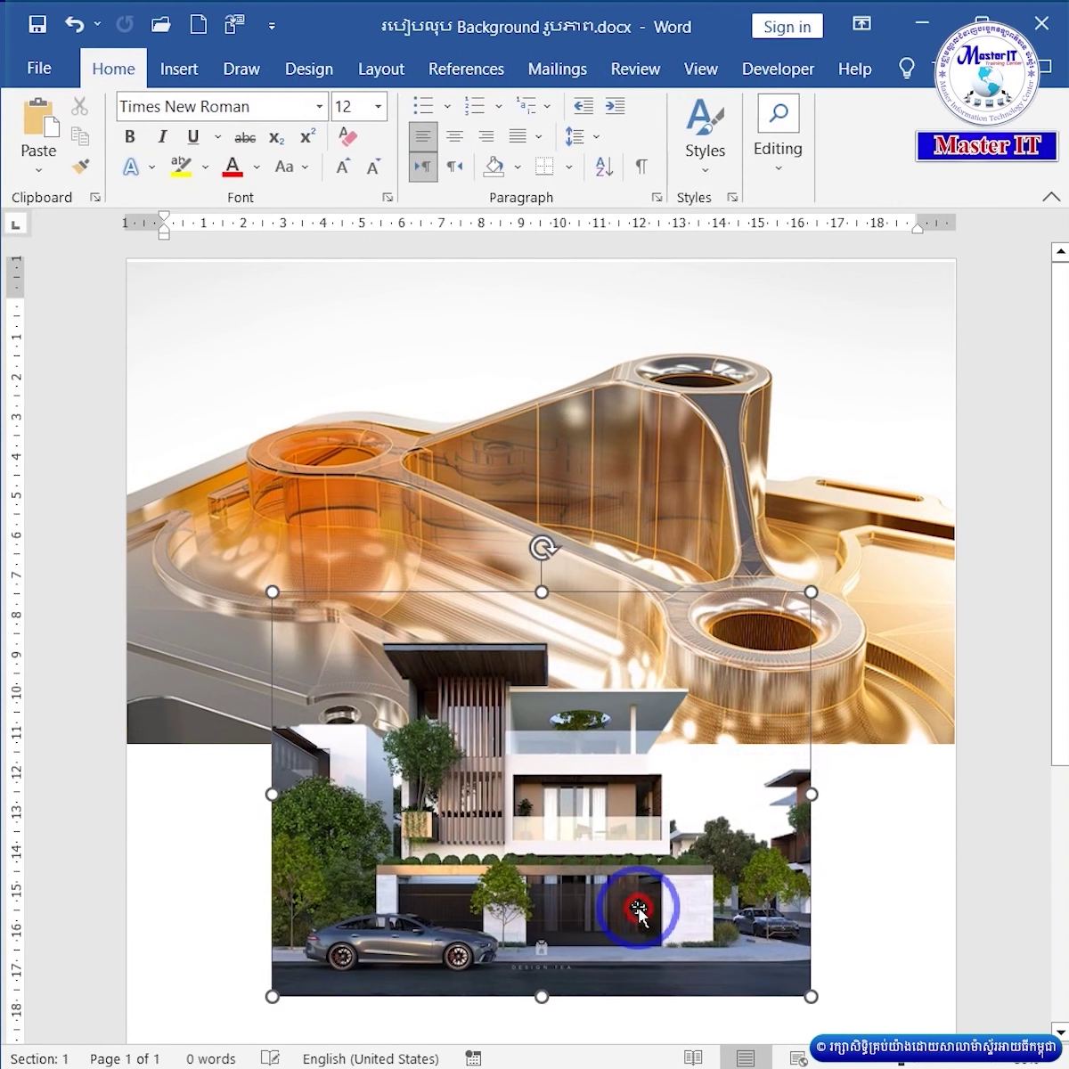